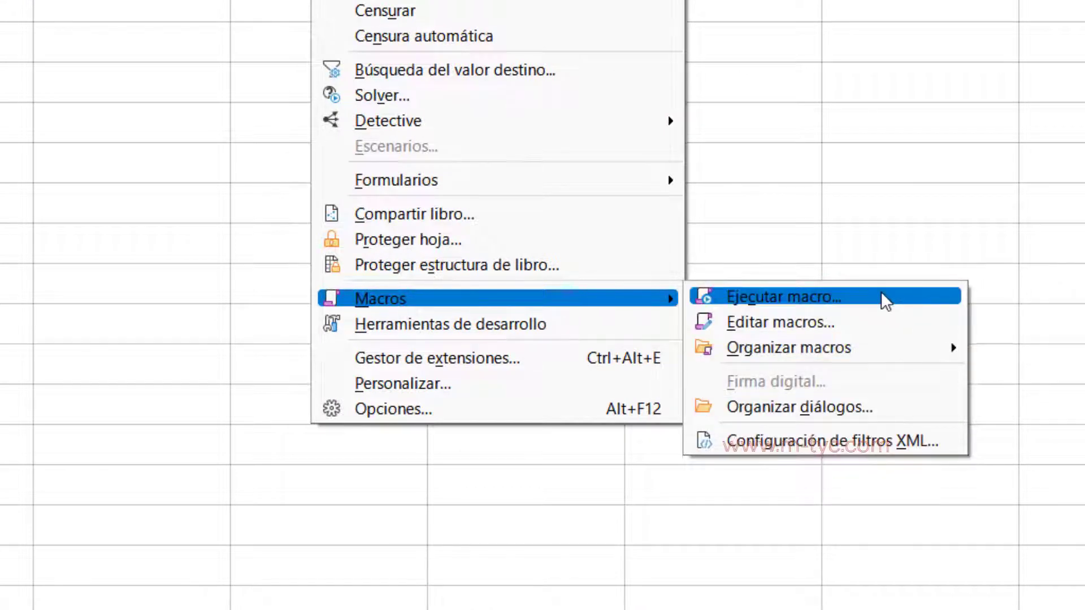
Enable the limited macro recording option in the advanced LibreOffice options and apply the change.
{"action": "left_click", "coordinate": [398, 409]}
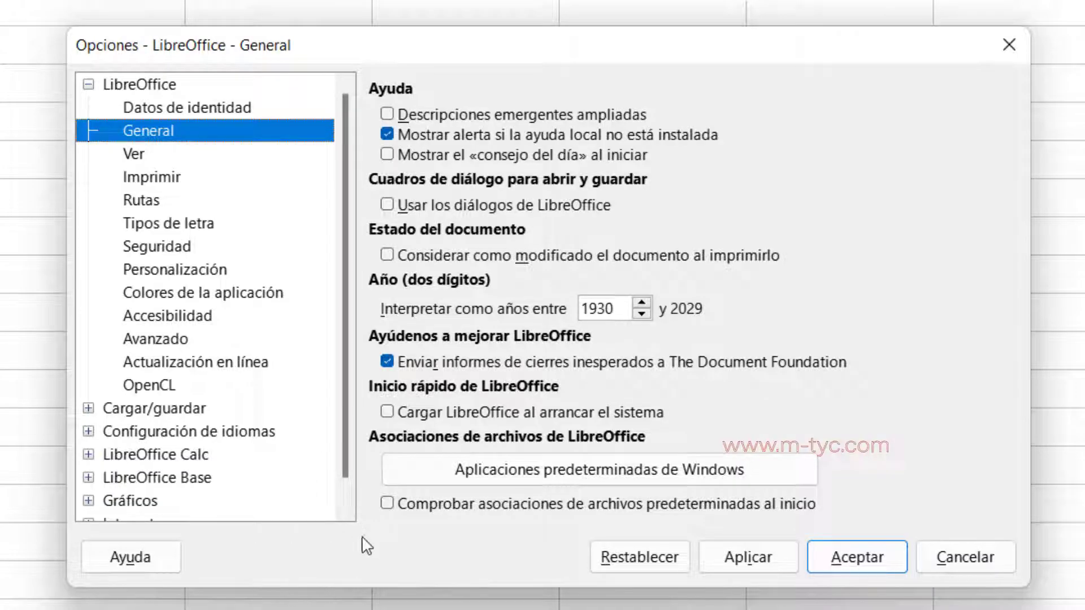
{"action": "scroll", "coordinate": [235, 429], "scroll_direction": "down", "scroll_amount": 1}
{"action": "left_click", "coordinate": [168, 315]}
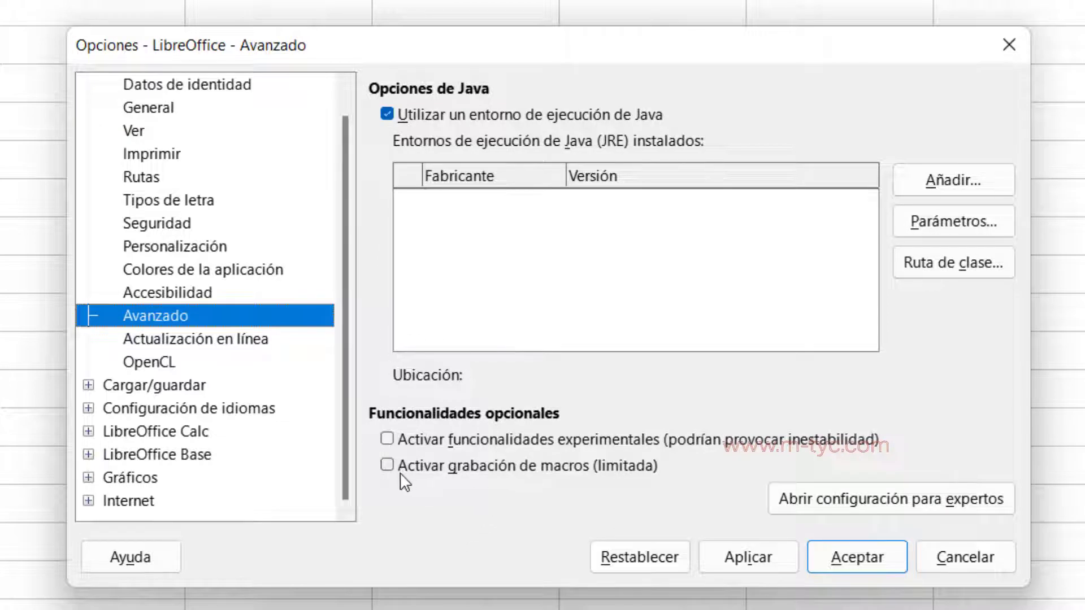
{"action": "left_click", "coordinate": [387, 467]}
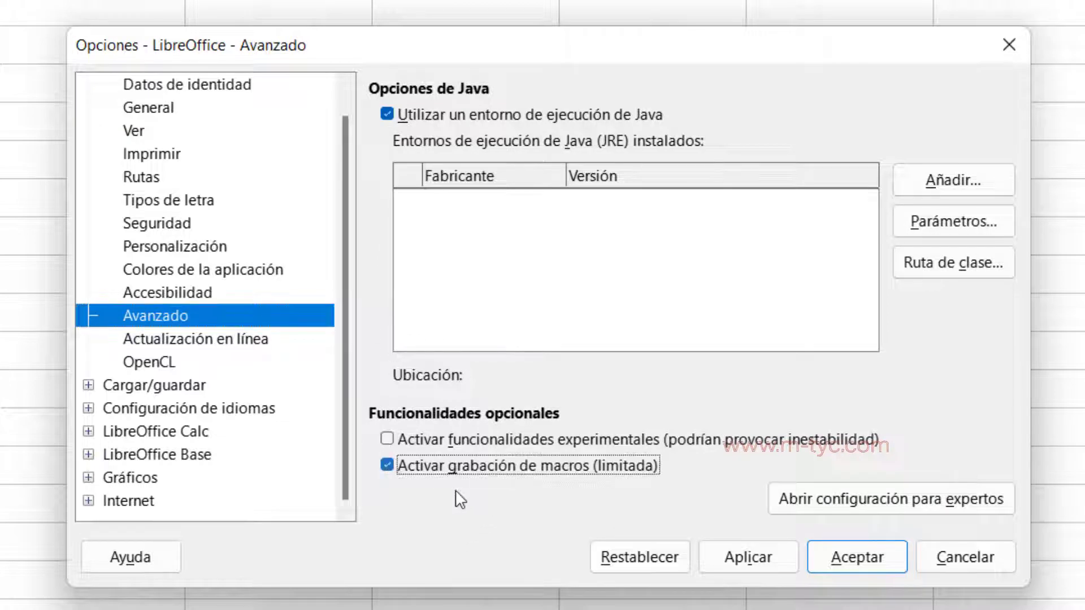
{"action": "left_click", "coordinate": [748, 558]}
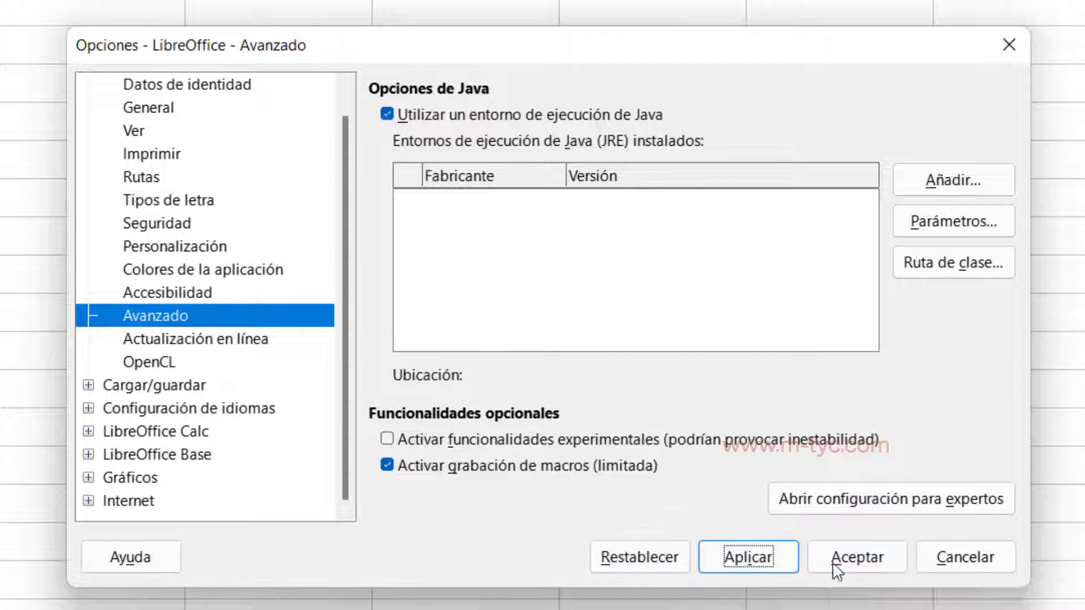
{"action": "left_click", "coordinate": [836, 572]}
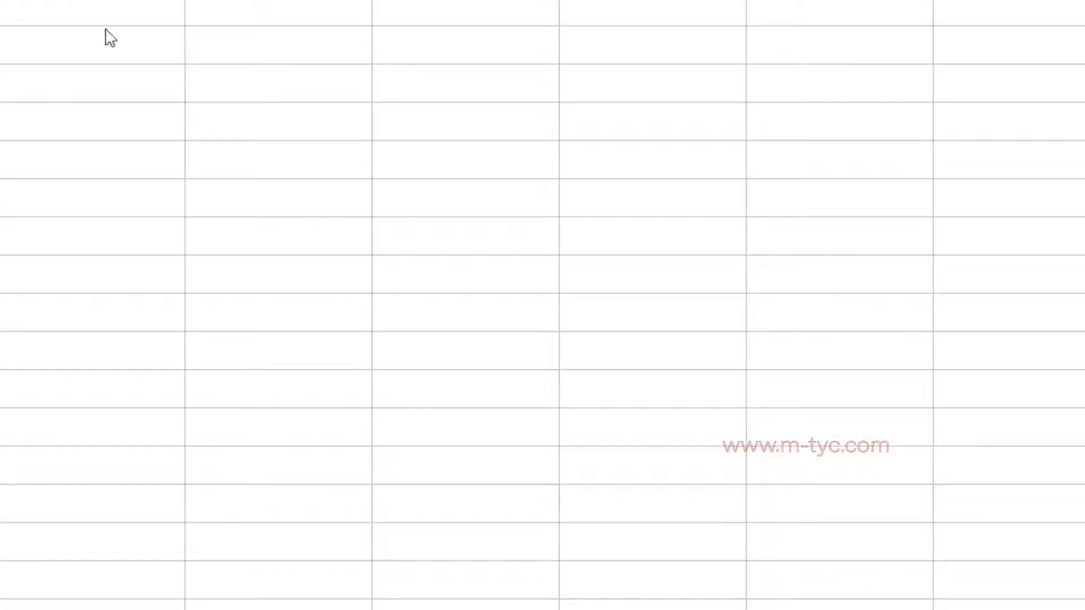
Check the macro commands for the Grabar macro option.
{"action": "left_click", "coordinate": [110, 3]}
{"action": "mouse_move", "coordinate": [237, 332]}
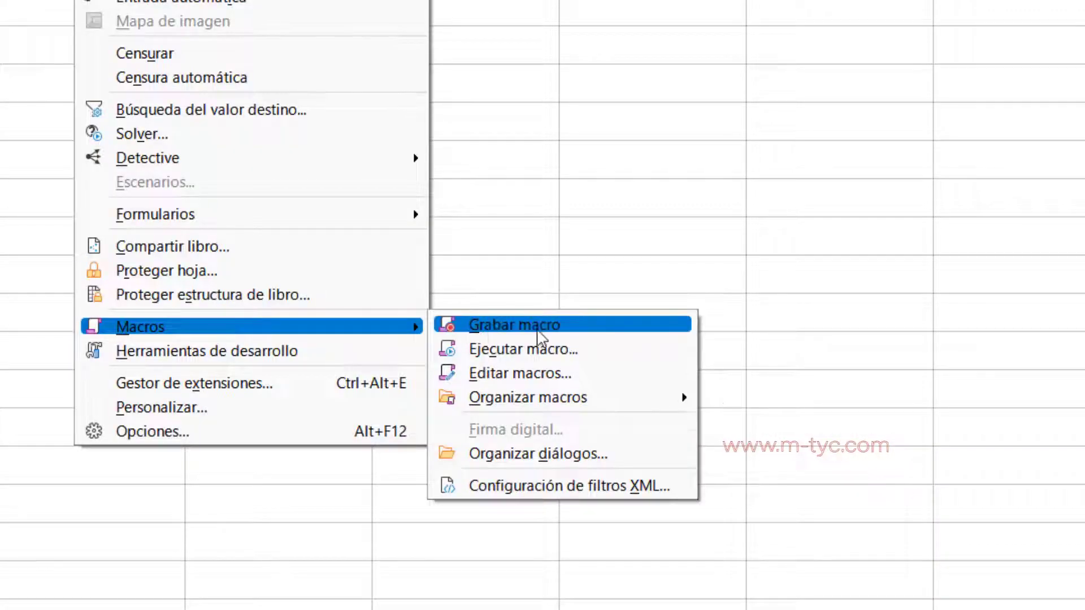
{"action": "left_click", "coordinate": [622, 328]}
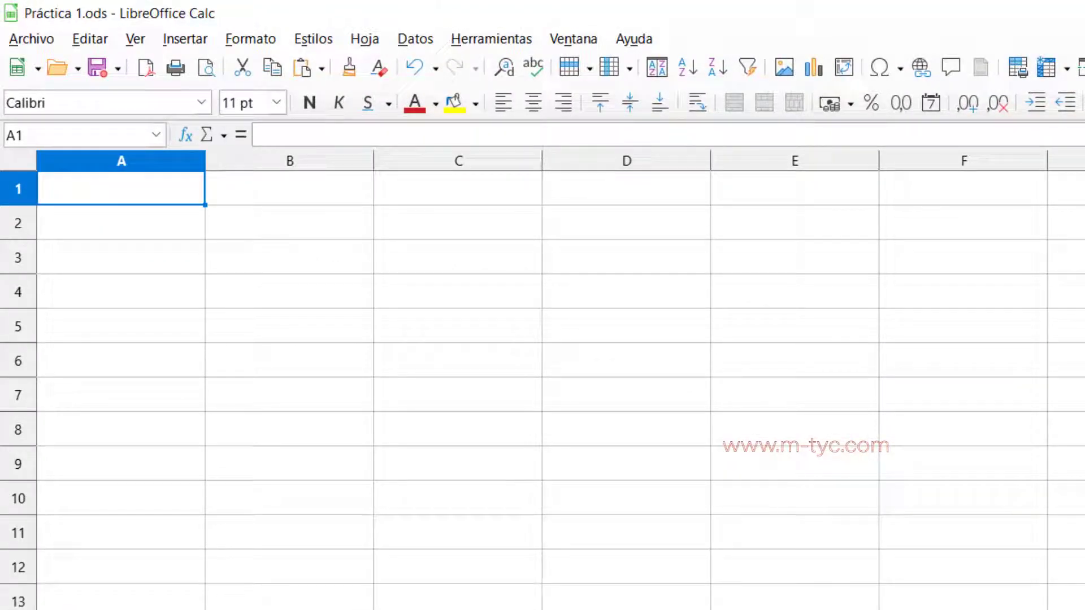
Select cell B3 and start recording a macro.
{"action": "left_click", "coordinate": [598, 265]}
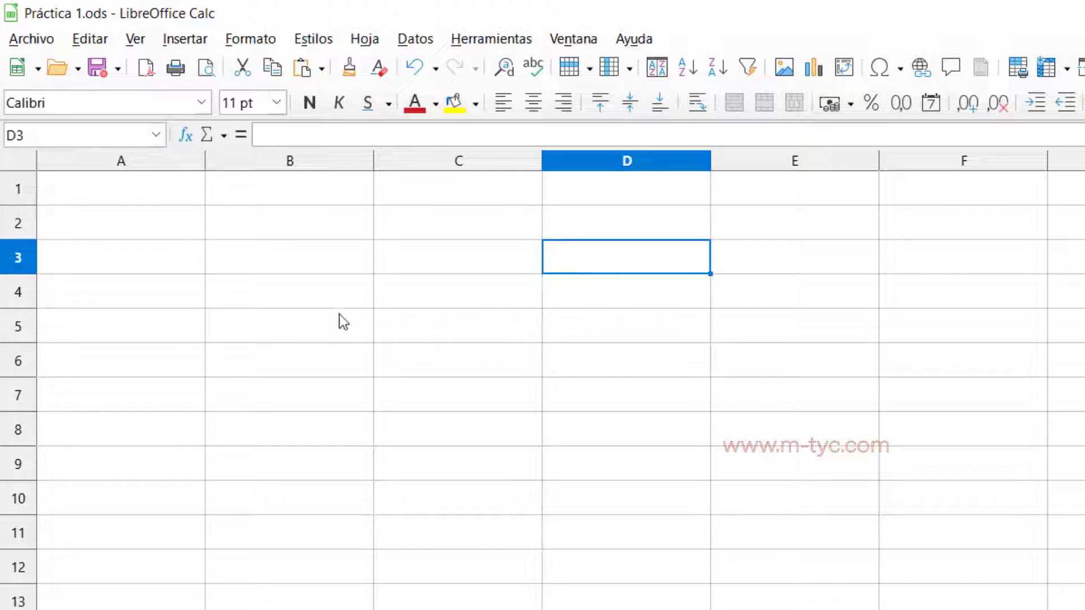
{"action": "left_click", "coordinate": [342, 258]}
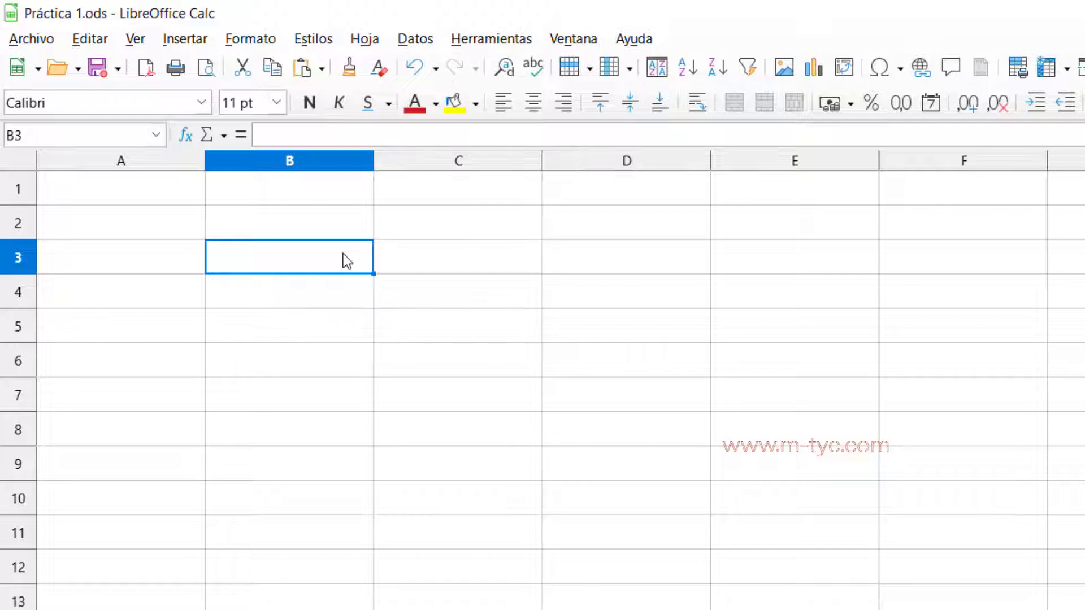
{"action": "left_click", "coordinate": [491, 38]}
{"action": "mouse_move", "coordinate": [625, 476]}
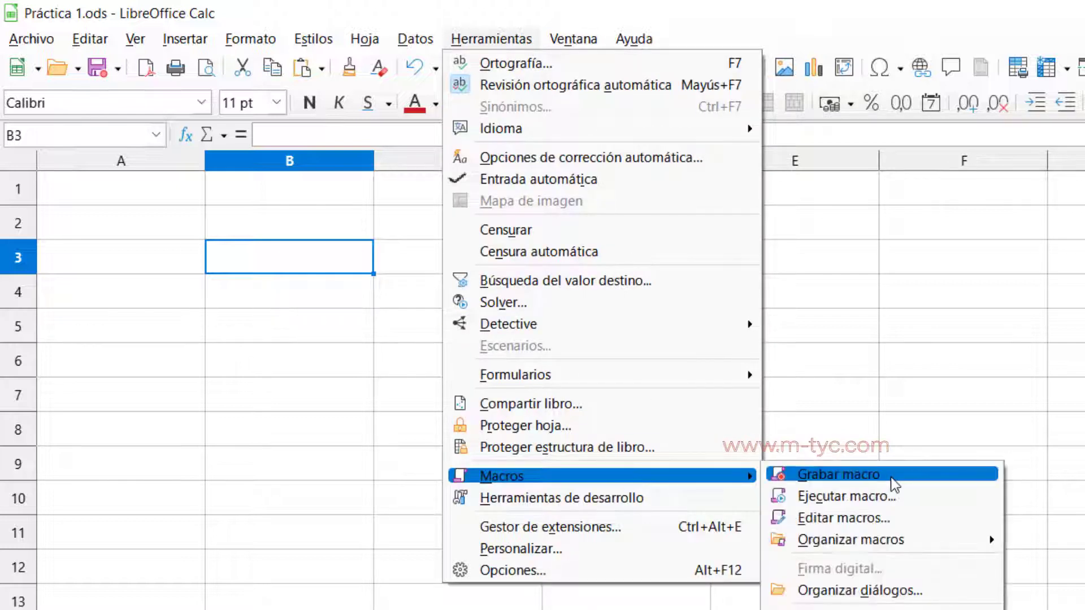
{"action": "left_click", "coordinate": [924, 484]}
Enter the title HORARIO in C4 and the headings HORA and LUNES through DOMINGO across row 5.
{"action": "key", "text": "Down"}
{"action": "key", "text": "Right"}
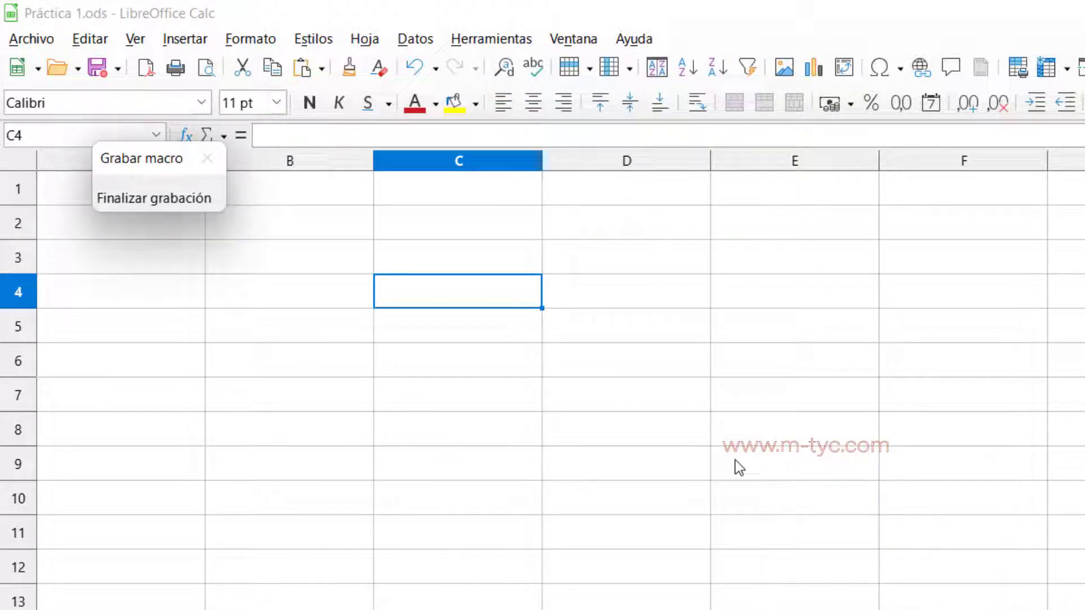
{"action": "type", "text": "HORARIO"}
{"action": "key", "text": "Return"}
{"action": "type", "text": "HORA"}
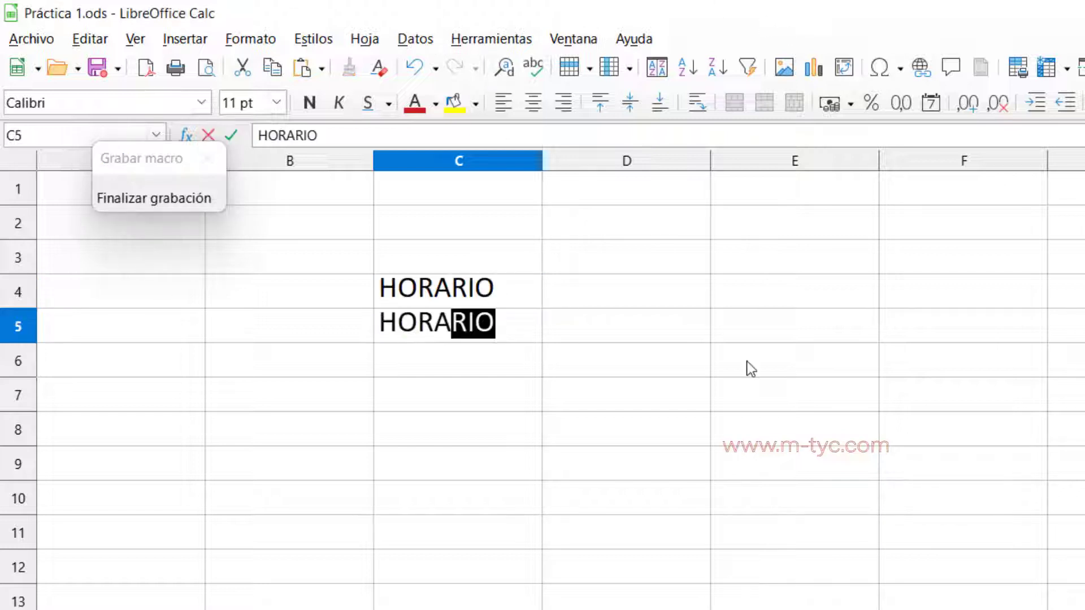
{"action": "key", "text": "Delete"}
{"action": "type", "text": "LUNES\tMARTES\tMIERCOLES\tJUEVES\tVIERNES"}
{"action": "key", "text": "Return"}
Fill C6:C18 with hourly slots from 08:00 – 09:00 to 20:00 – 21:00.
{"action": "type", "text": "0"}
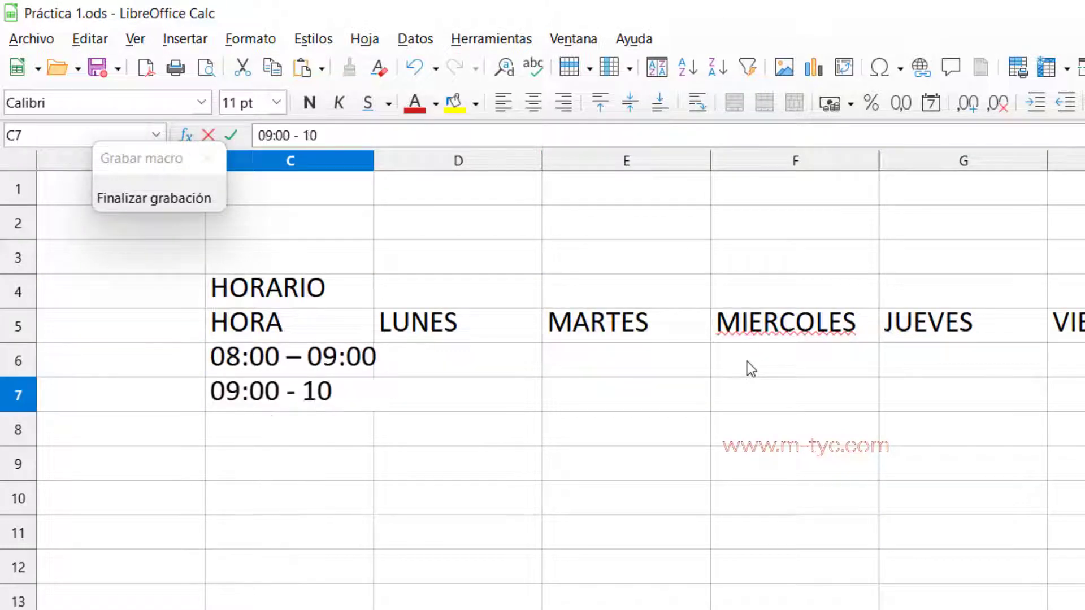
{"action": "type", "text": "8:00 - 09:00 09:00 - 10:00 10:00 - 11:00 11:00 - 12:00 12:00 - 13:00 13:00 - 14:00 14:00 - 15:00 15:00 - 16:00 16:00 - 17:00 17:00 - 18:00 18:00 - 19:00 19:00 - 20:00 20:00 - 21:00"}
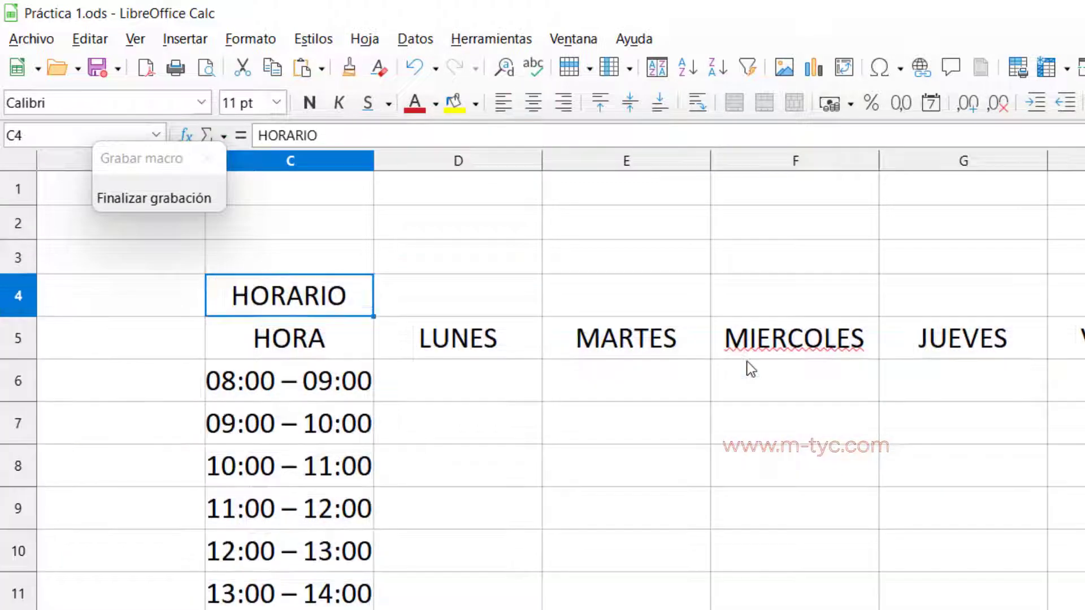
Format the timetable with the HORARIO title merged across C4:J4, bold headings and cell borders.
{"action": "key", "text": "shift+Right"}
{"action": "key", "text": "shift+Right"}
{"action": "key", "text": "shift+Right"}
{"action": "key", "text": "shift+Right"}
{"action": "key", "text": "shift+Right"}
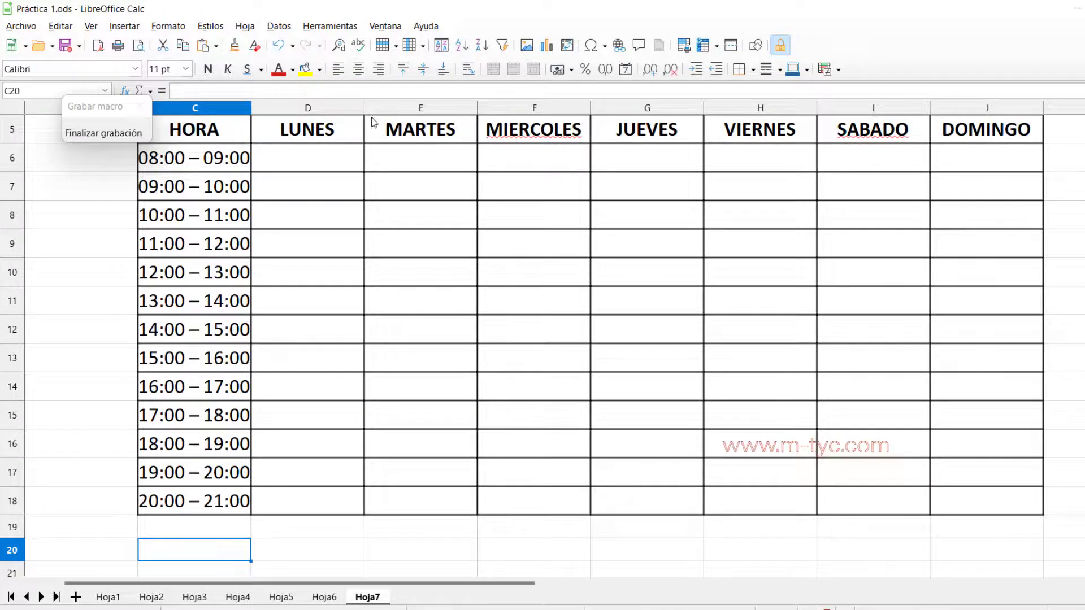
Finish the recording and try to save the macro as "Horario Calc" in Module1 of the Standard library.
{"action": "left_click", "coordinate": [93, 135]}
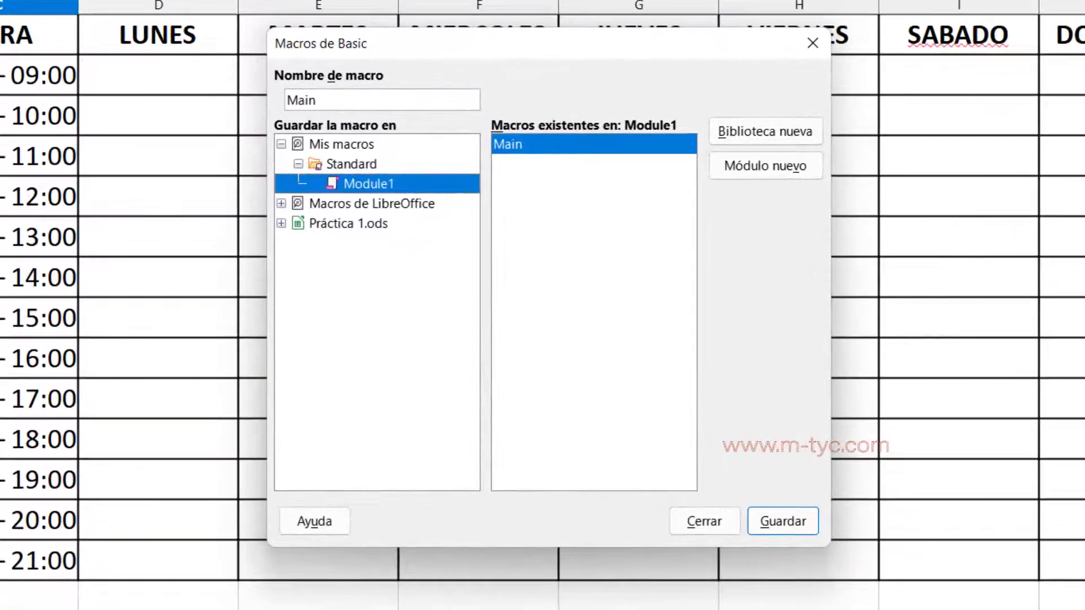
{"action": "type", "text": "HOrario Calc"}
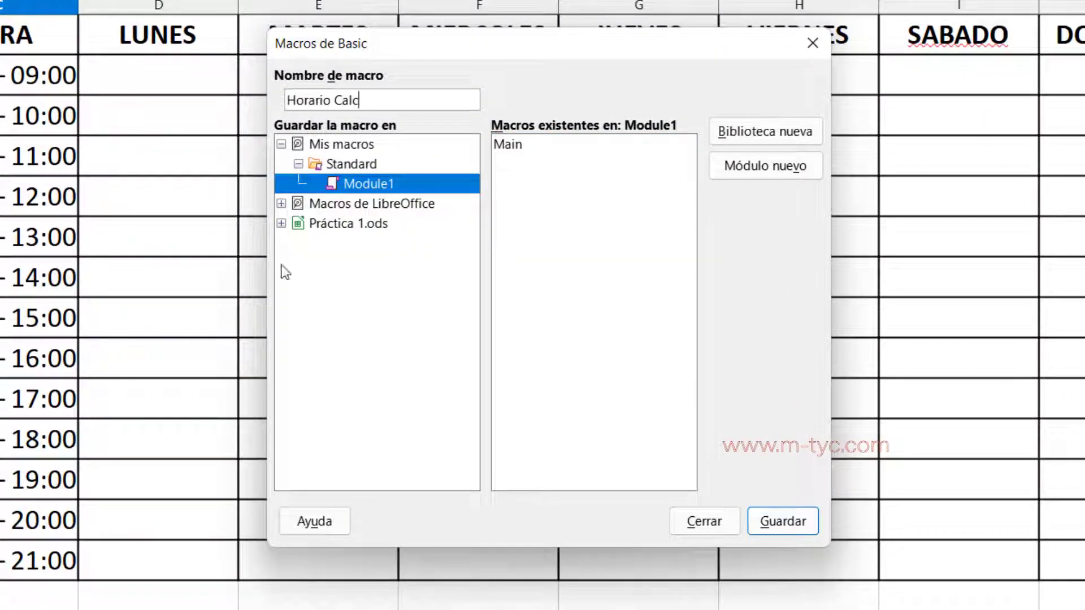
{"action": "left_click", "coordinate": [377, 185]}
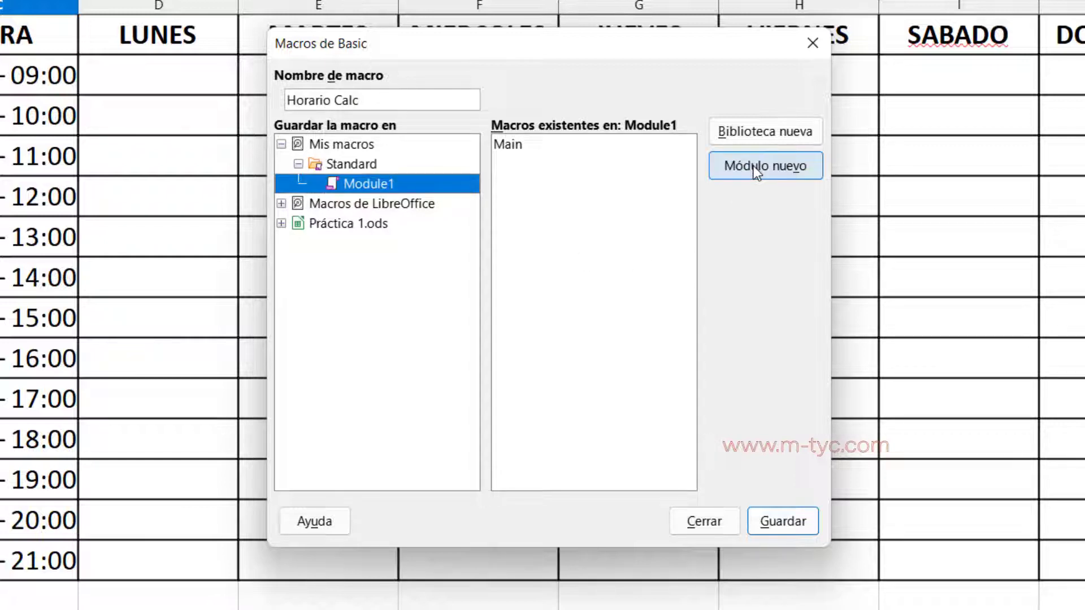
{"action": "key", "text": "Tab"}
{"action": "key", "text": "Tab"}
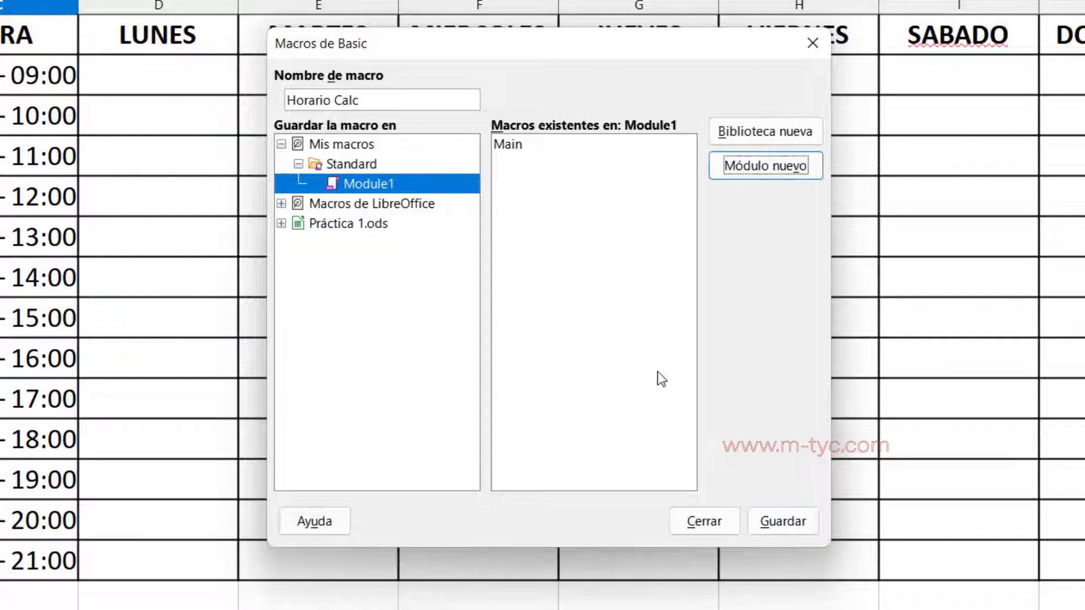
{"action": "left_click", "coordinate": [797, 523]}
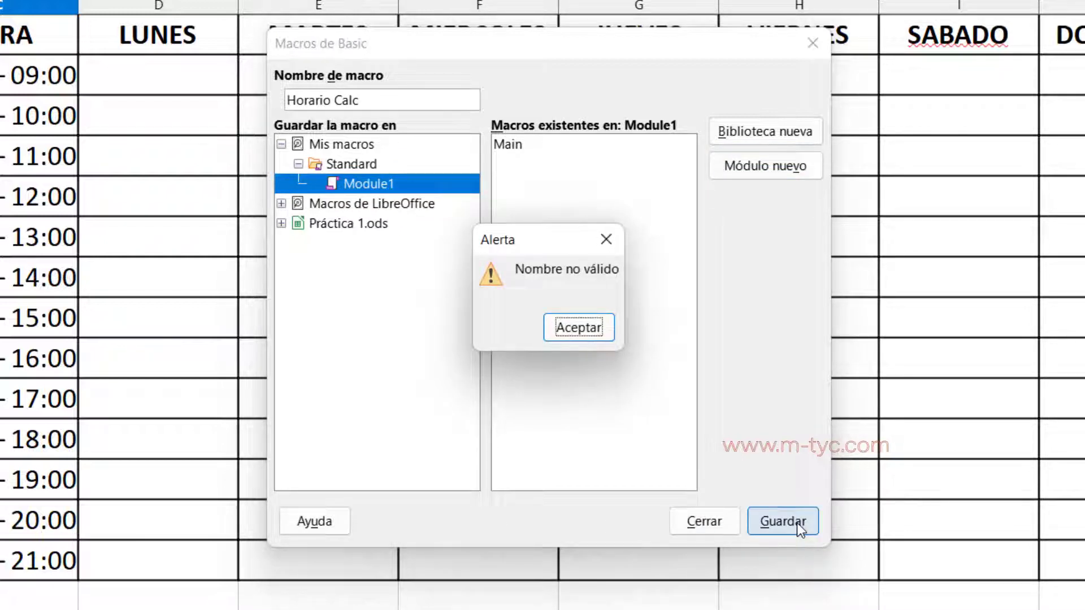
Remove the space from the macro name to make it HorarioCalc and save it in Module1.
{"action": "left_click", "coordinate": [578, 326]}
{"action": "left_click", "coordinate": [397, 100]}
{"action": "double_click", "coordinate": [332, 101]}
{"action": "left_click", "coordinate": [333, 100]}
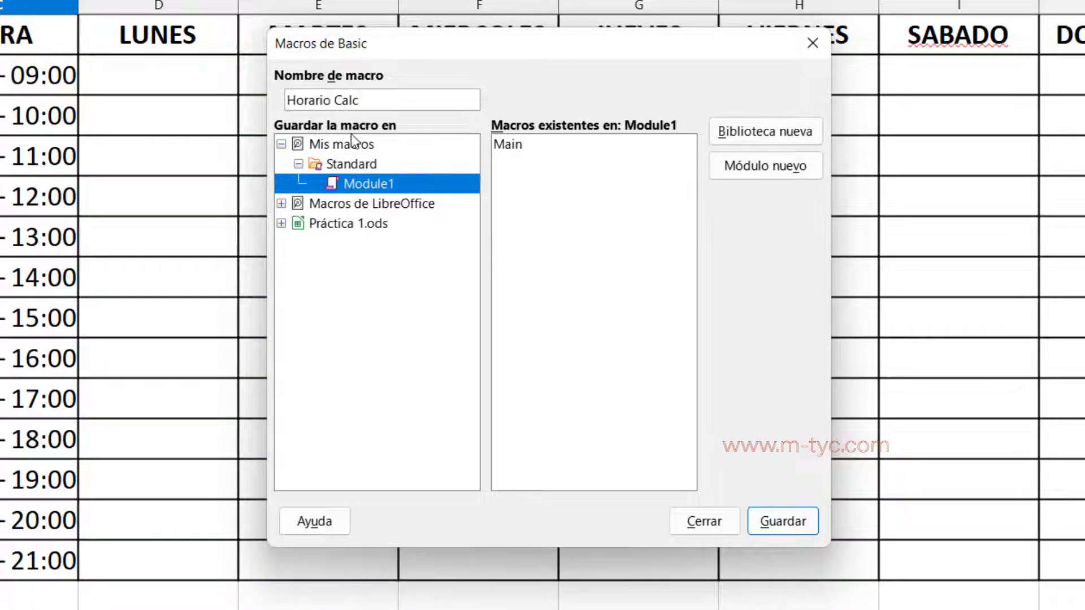
{"action": "key", "text": "BackSpace"}
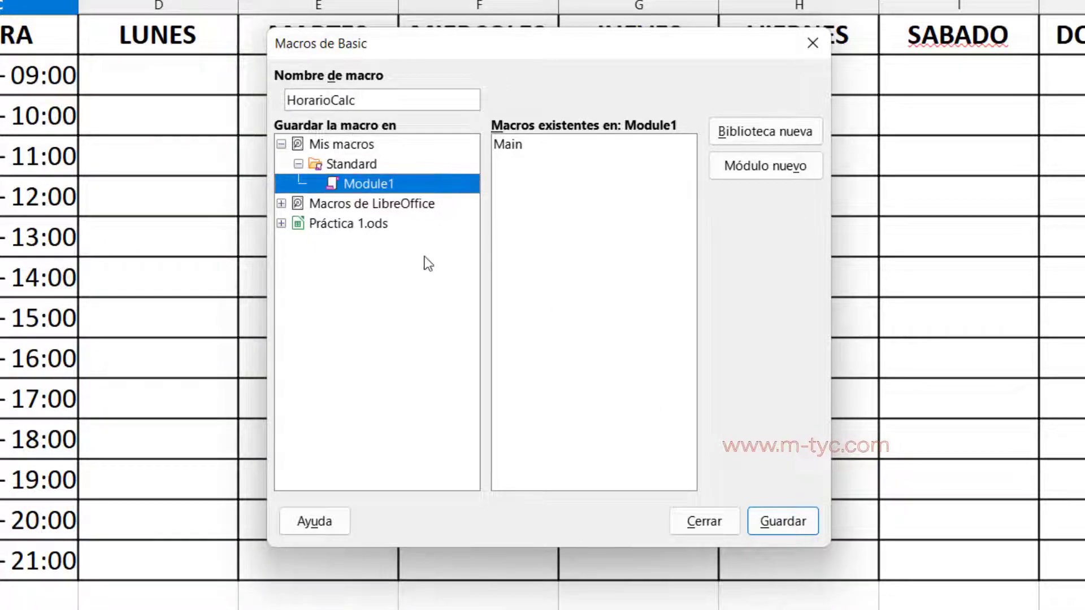
{"action": "left_click", "coordinate": [789, 526]}
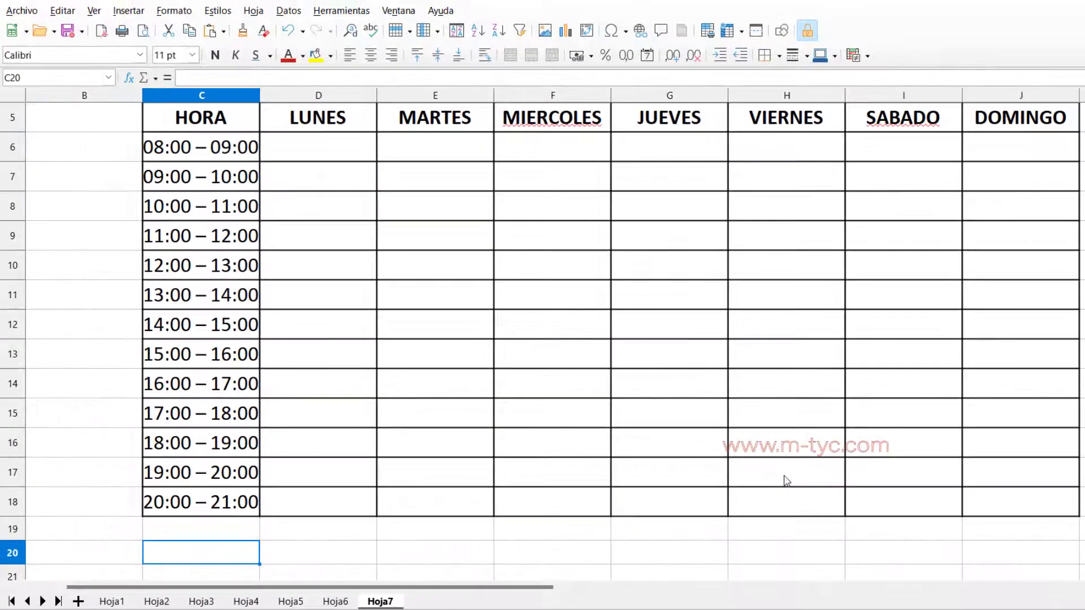
With cell C21 below the timetable selected, run the HorarioCalc macro from Module1 of the Standard library in Mis macros.
{"action": "scroll", "coordinate": [785, 480], "scroll_direction": "down", "scroll_amount": 2}
{"action": "key", "text": "Down"}
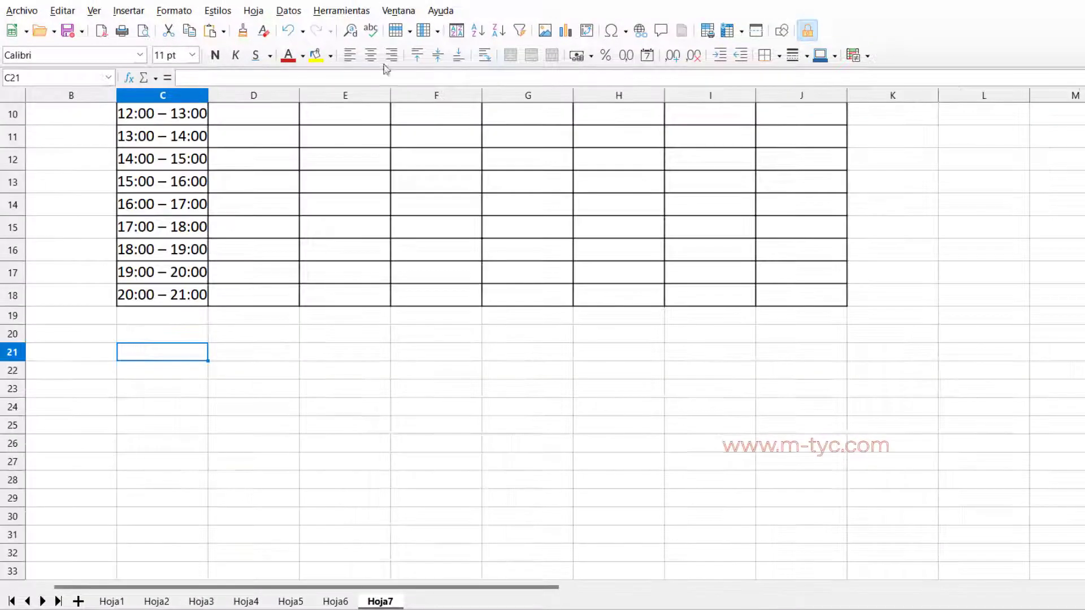
{"action": "left_click", "coordinate": [359, 13]}
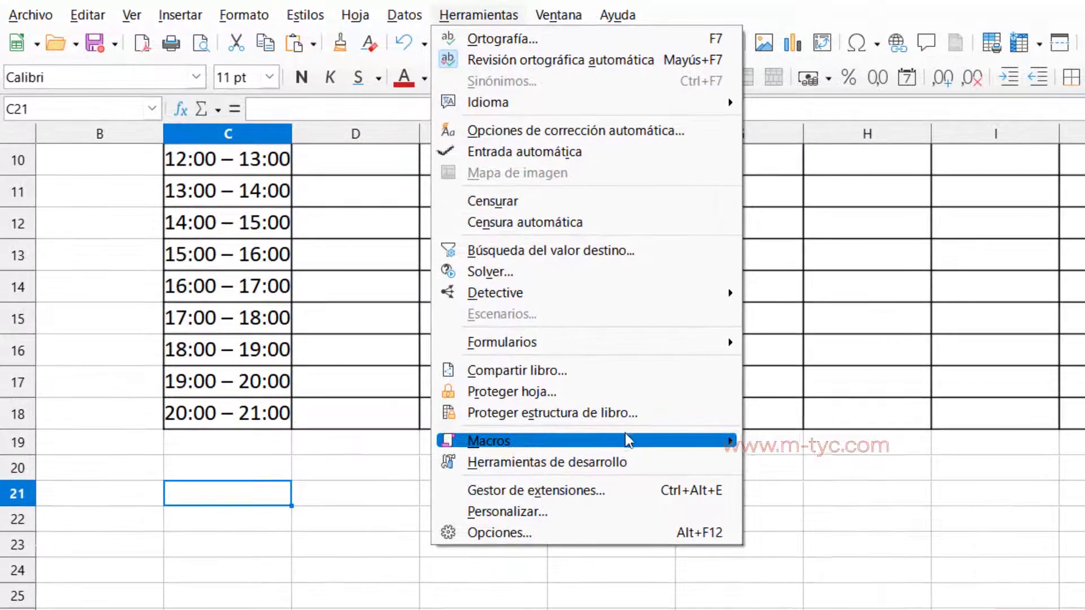
{"action": "mouse_move", "coordinate": [626, 436]}
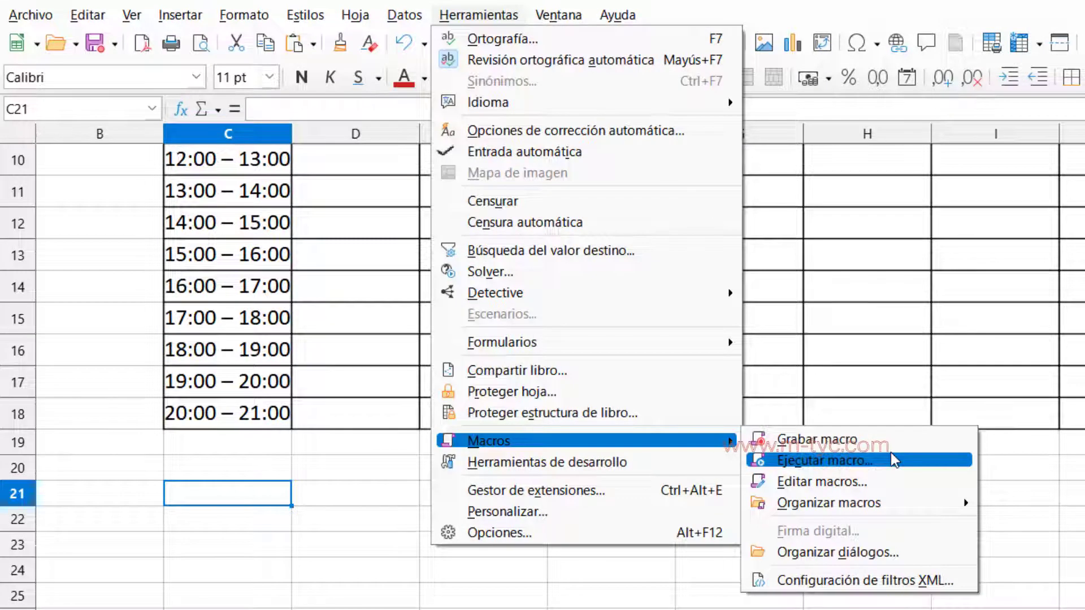
{"action": "left_click", "coordinate": [824, 460]}
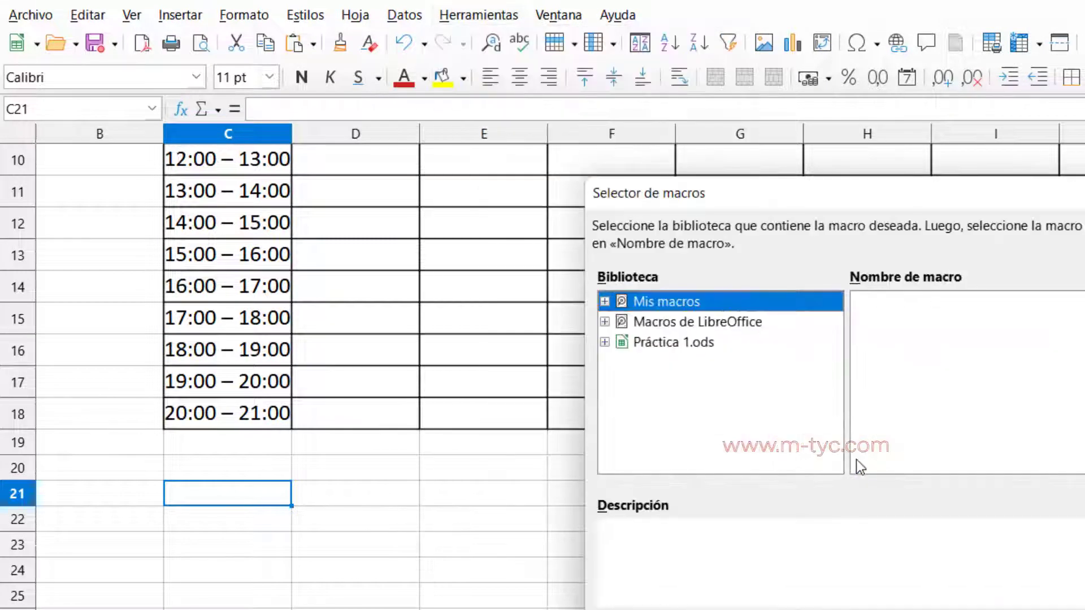
{"action": "left_click", "coordinate": [603, 301]}
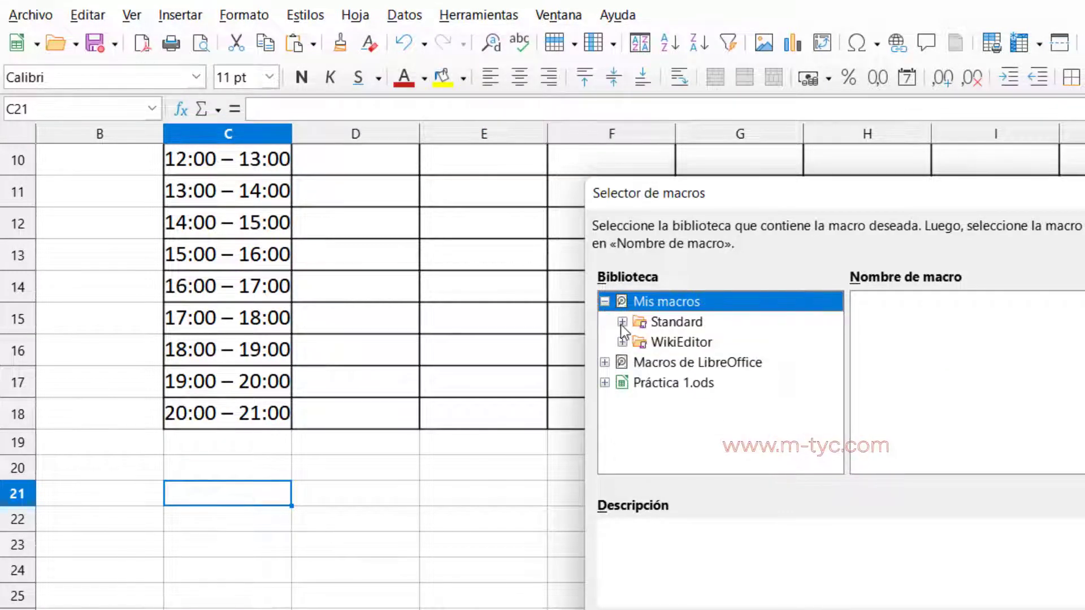
{"action": "left_click", "coordinate": [622, 322]}
{"action": "left_click", "coordinate": [695, 342]}
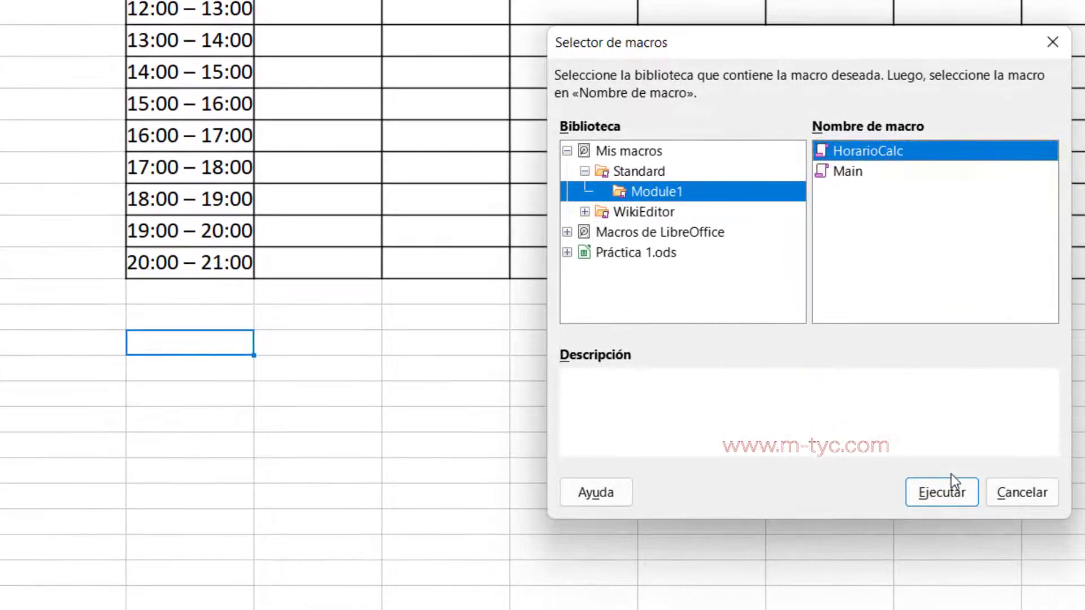
{"action": "left_click", "coordinate": [952, 501]}
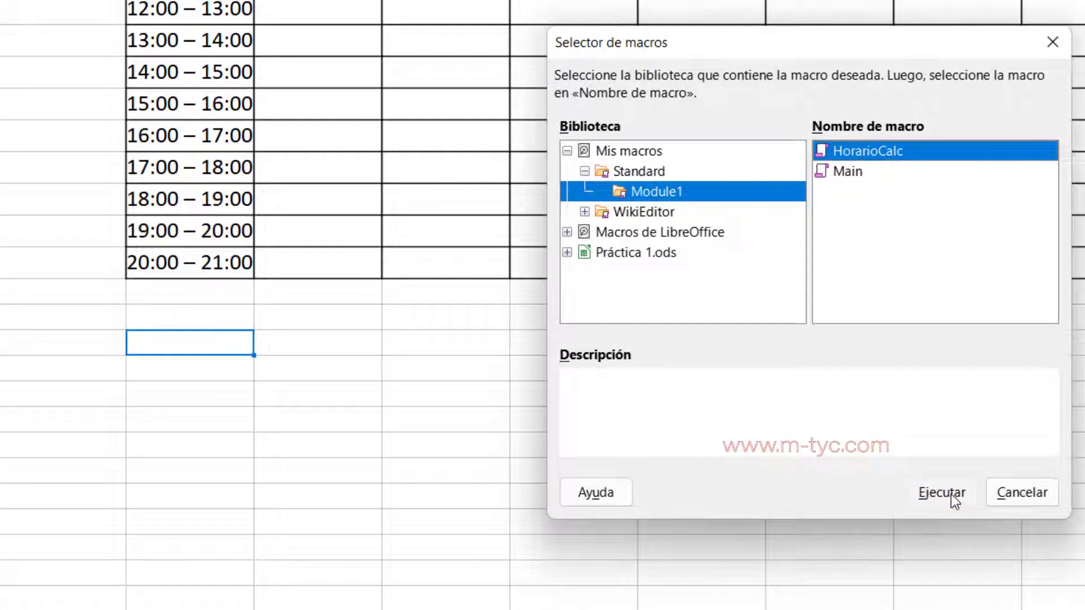
Examine the sheet for the timetable produced by the macro, including its headings and hourly slots.
{"action": "scroll", "coordinate": [380, 533], "scroll_direction": "up", "scroll_amount": 3}
{"action": "left_click", "coordinate": [487, 351]}
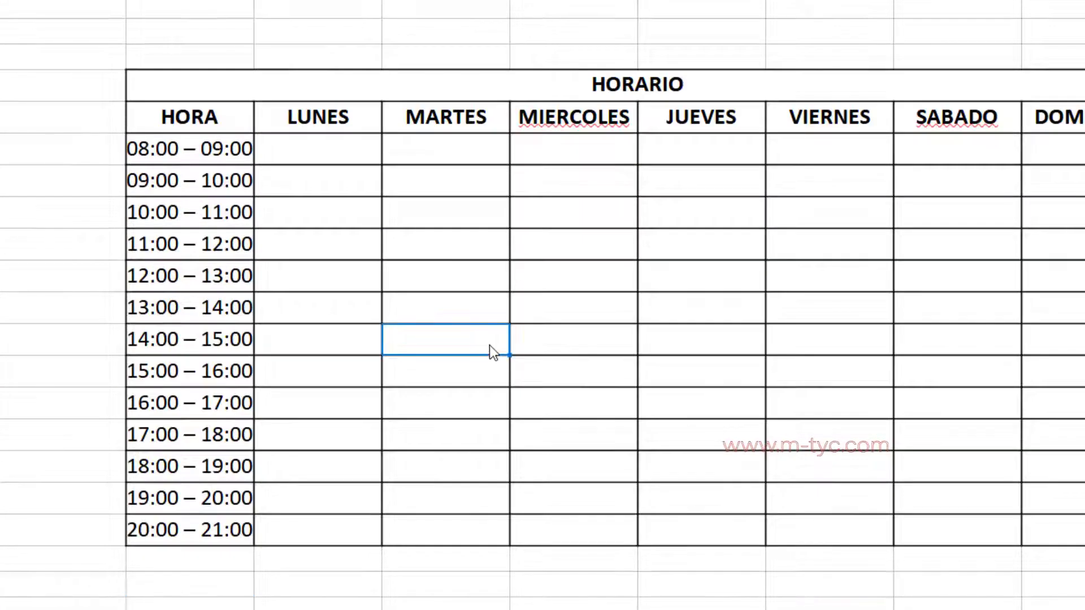
{"action": "scroll", "coordinate": [240, 411], "scroll_direction": "down", "scroll_amount": 3}
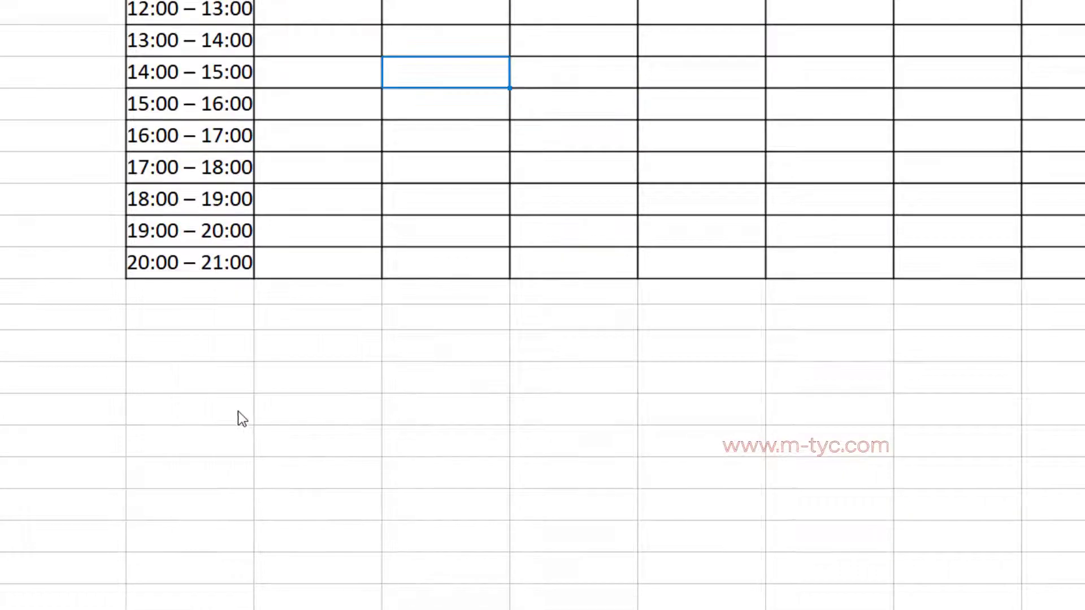
{"action": "left_click", "coordinate": [196, 357]}
{"action": "scroll", "coordinate": [452, 372], "scroll_direction": "up", "scroll_amount": 3}
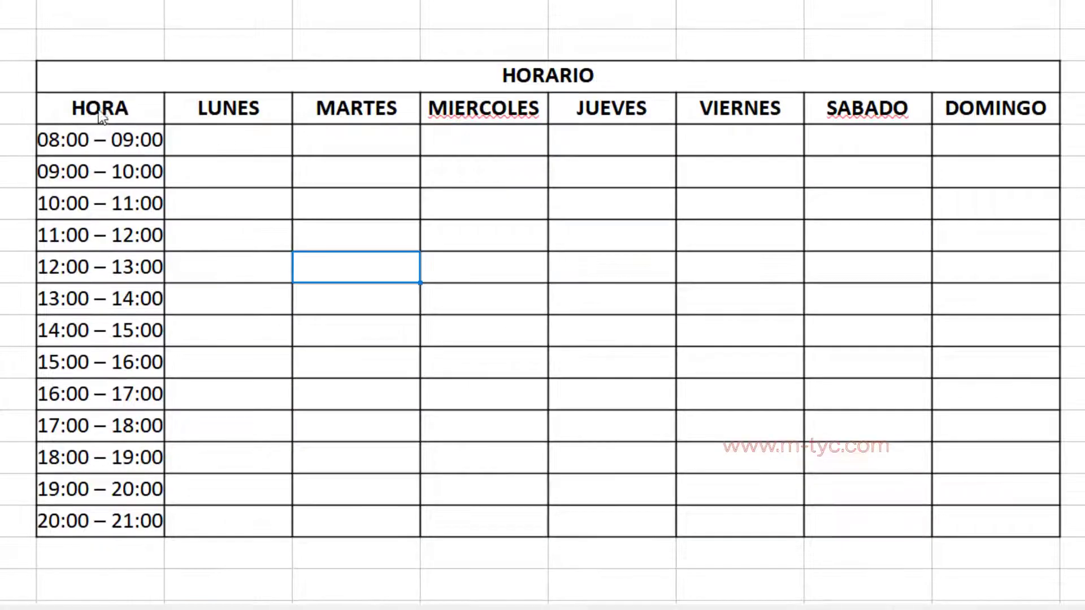
{"action": "left_click", "coordinate": [101, 110]}
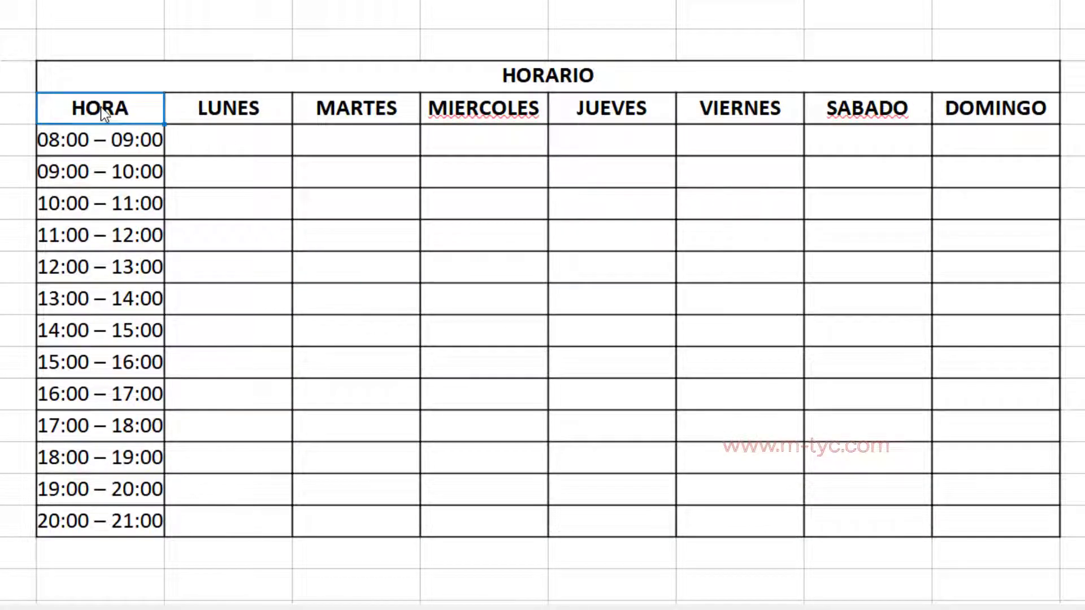
Check the spelling suggestions for the MIERCOLES and SABADO headings without applying any.
{"action": "left_click", "coordinate": [523, 117]}
{"action": "double_click", "coordinate": [520, 110]}
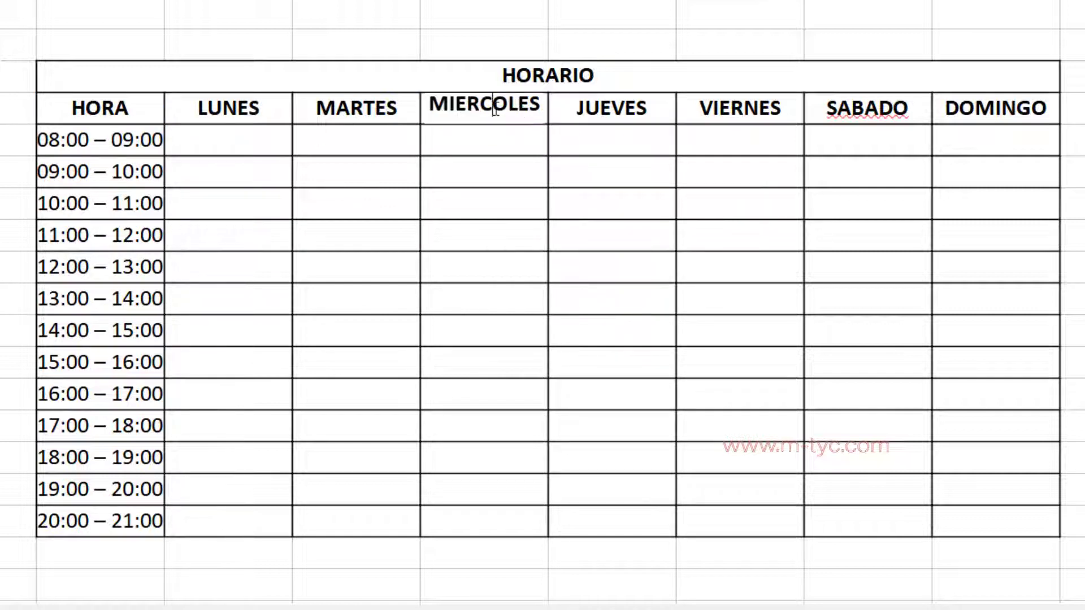
{"action": "double_click", "coordinate": [492, 106]}
{"action": "right_click", "coordinate": [493, 107]}
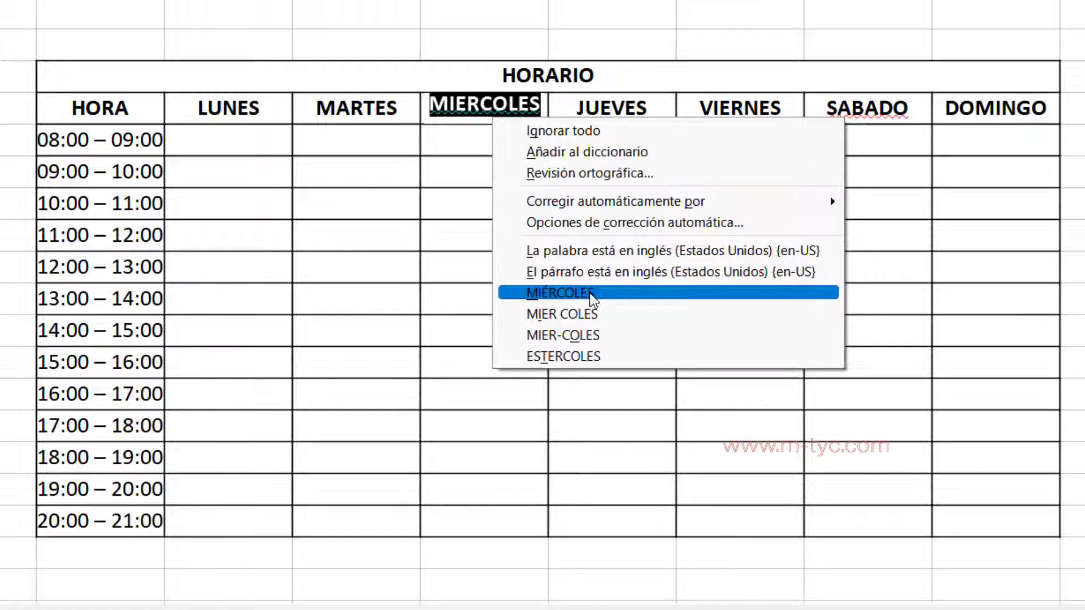
{"action": "left_click", "coordinate": [910, 113]}
{"action": "left_click", "coordinate": [878, 109]}
{"action": "double_click", "coordinate": [878, 108]}
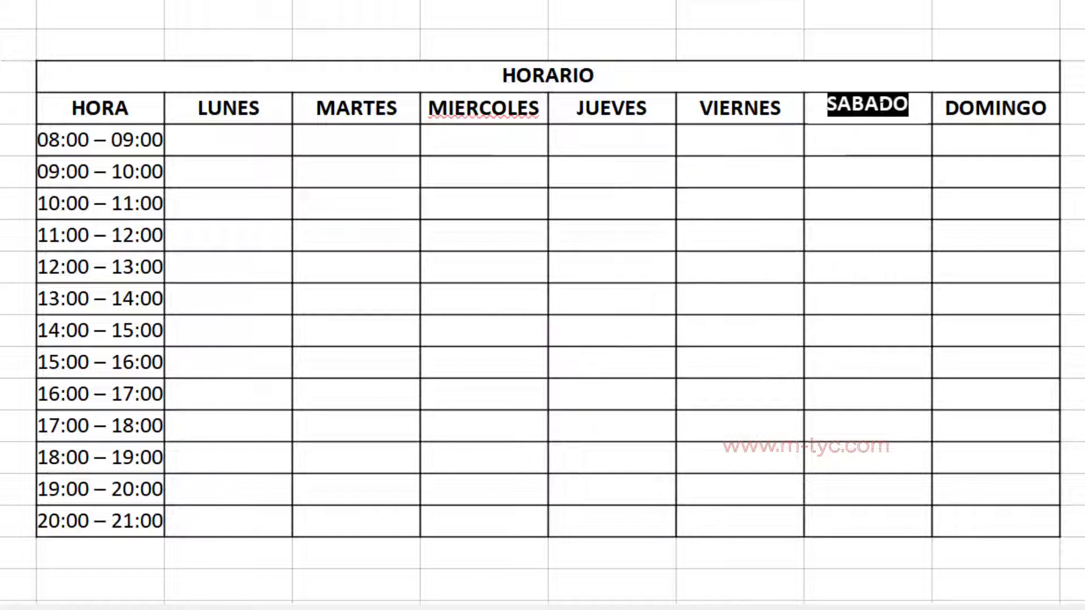
{"action": "right_click", "coordinate": [879, 113]}
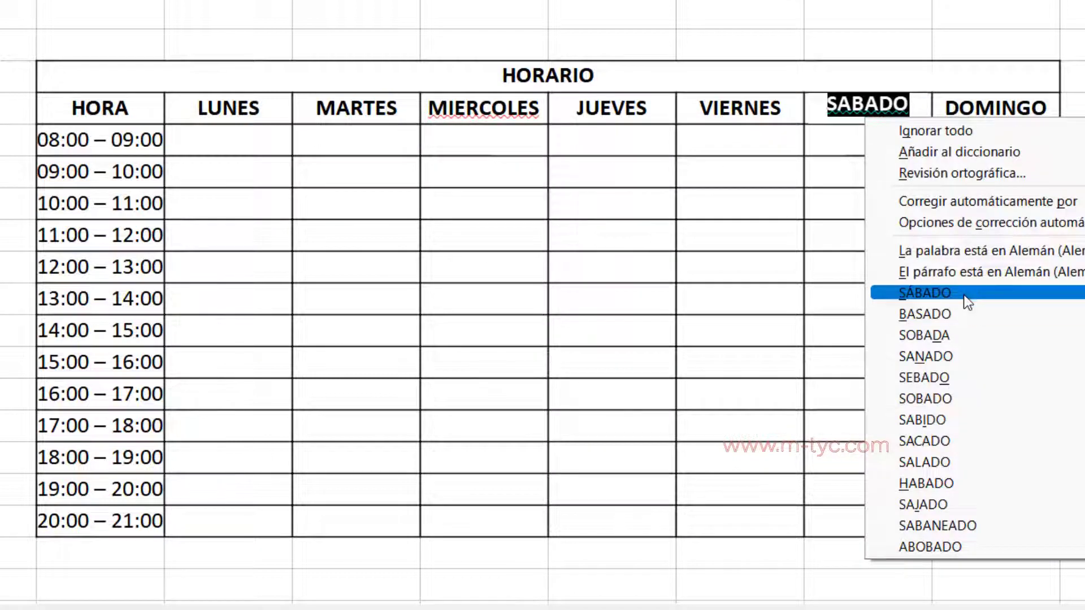
{"action": "key", "text": "Escape"}
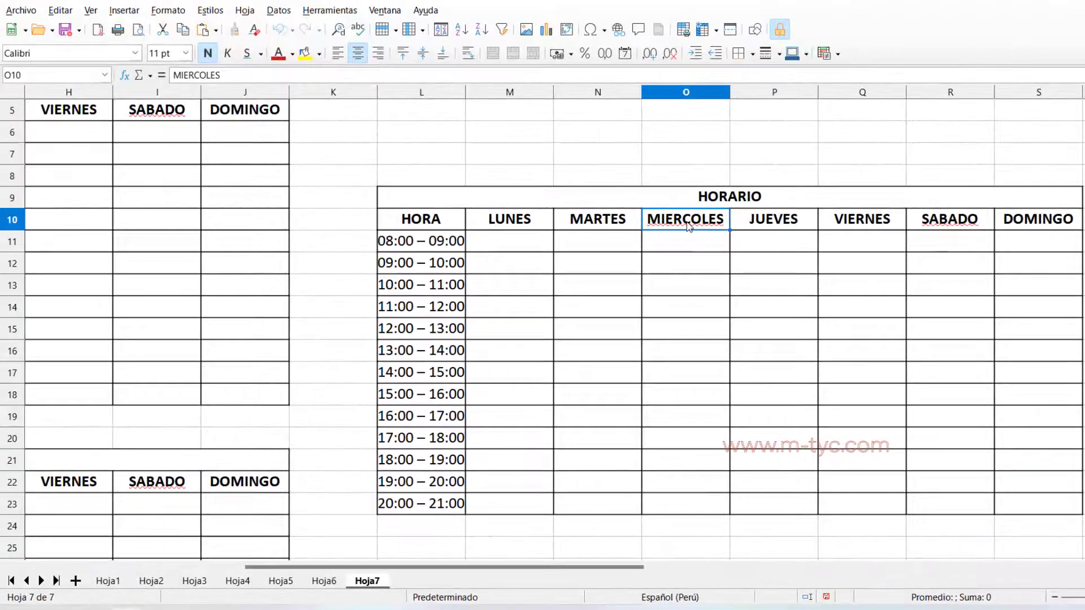
Select cell L27 below the timetable and open the recorded macro's code in the Basic macro editor.
{"action": "scroll", "coordinate": [501, 345], "scroll_direction": "down", "scroll_amount": 4}
{"action": "left_click", "coordinate": [420, 328]}
{"action": "scroll", "coordinate": [365, 139], "scroll_direction": "up", "scroll_amount": 2}
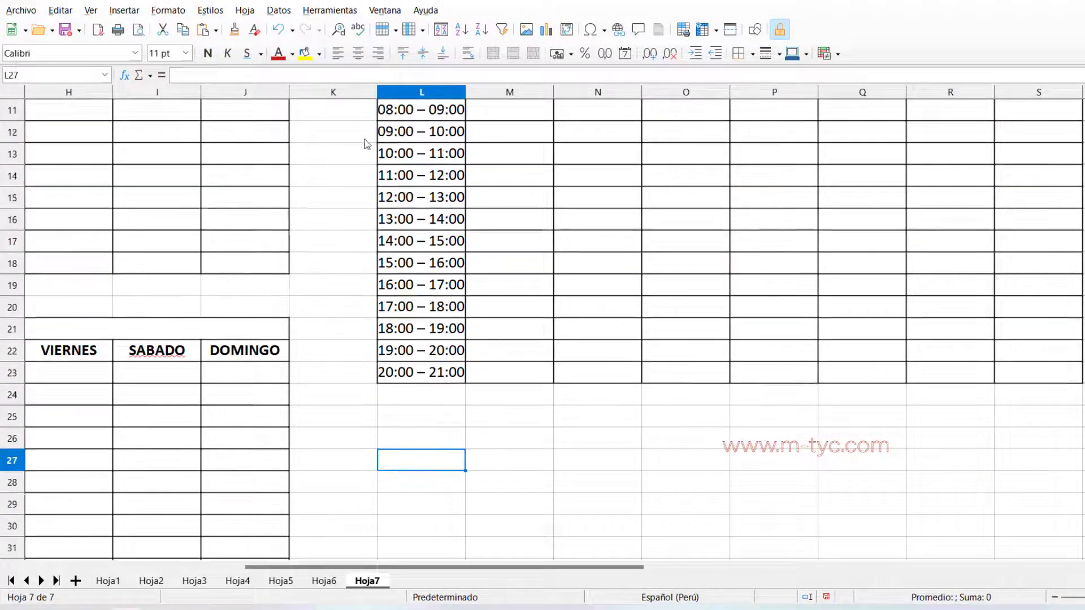
{"action": "left_click", "coordinate": [329, 10]}
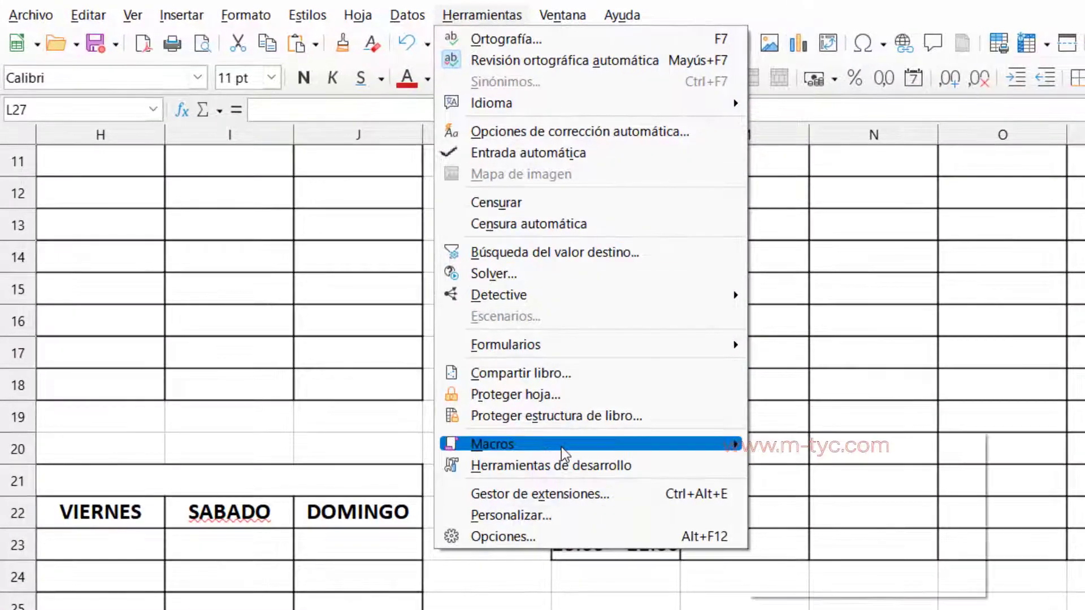
{"action": "mouse_move", "coordinate": [562, 453]}
{"action": "left_click", "coordinate": [839, 485]}
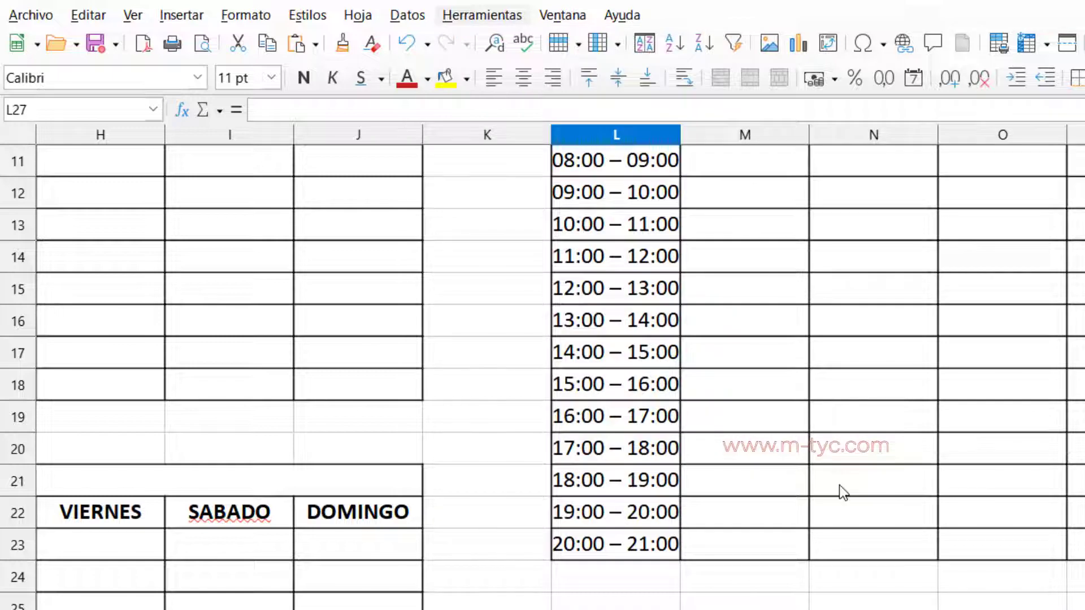
Examine the Module1 code for the macro's name and the text values it enters, such as HORARIO and HORA.
{"action": "scroll", "coordinate": [786, 483], "scroll_direction": "down", "scroll_amount": 7}
{"action": "scroll", "coordinate": [786, 483], "scroll_direction": "down", "scroll_amount": 6}
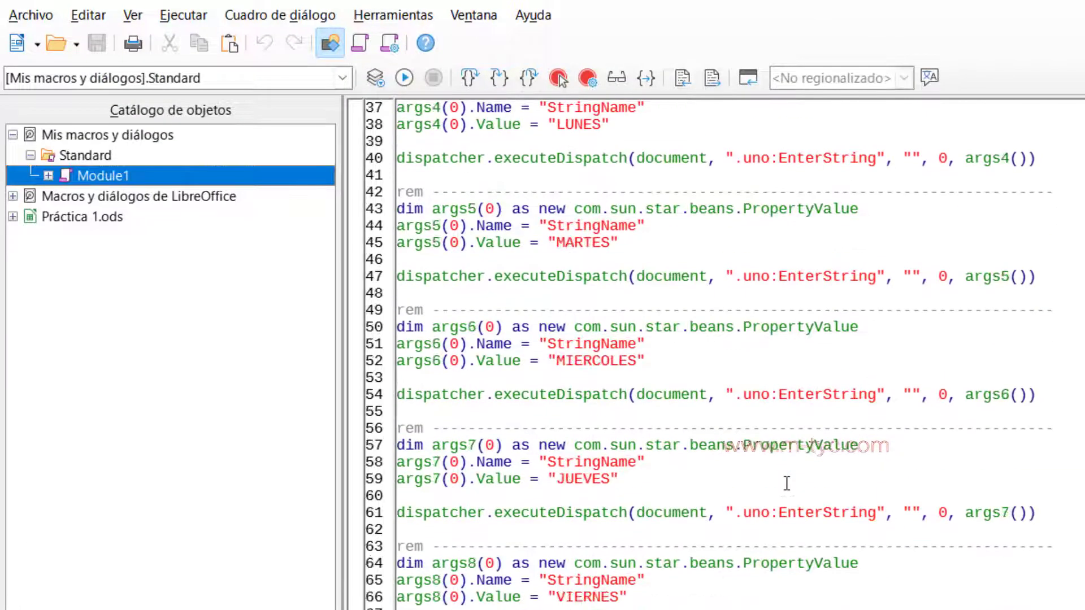
{"action": "scroll", "coordinate": [787, 483], "scroll_direction": "down", "scroll_amount": 3}
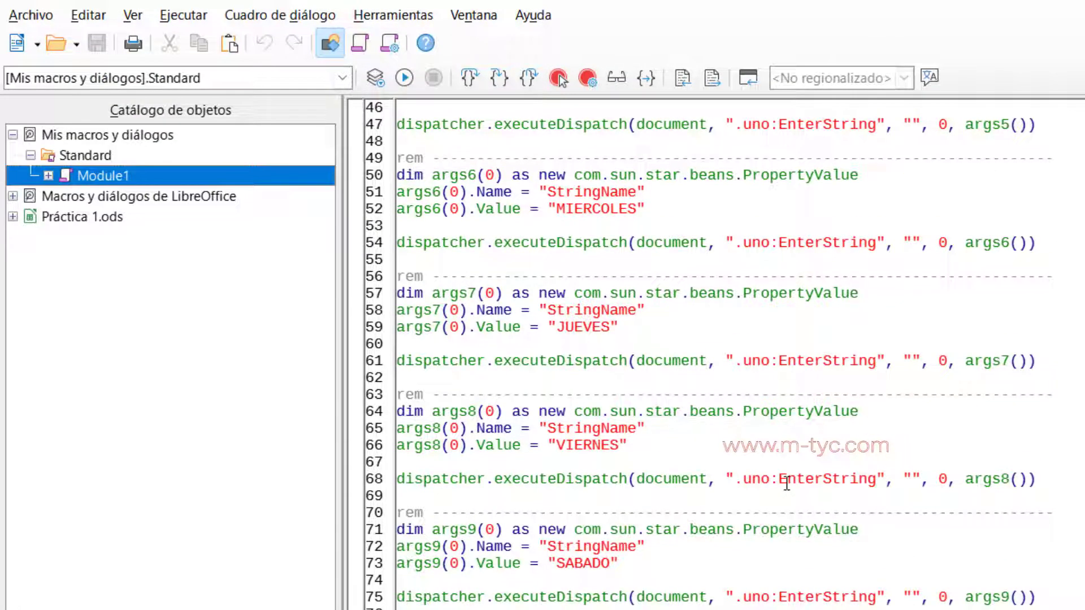
{"action": "scroll", "coordinate": [787, 483], "scroll_direction": "up", "scroll_amount": 15}
{"action": "left_click_drag", "start_coordinate": [529, 141], "coordinate": [432, 142]}
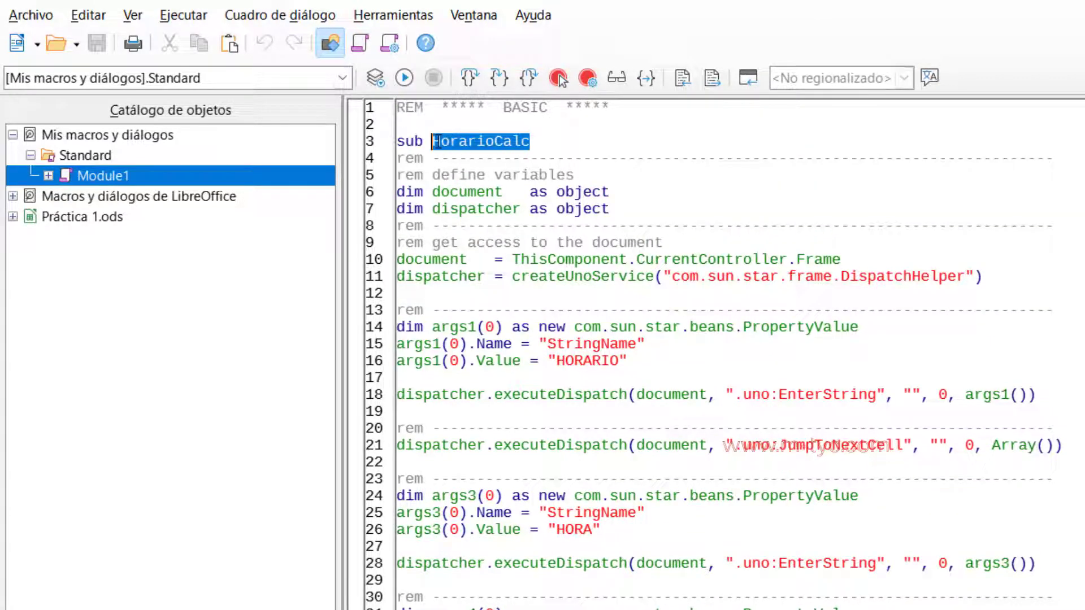
{"action": "left_click", "coordinate": [605, 142]}
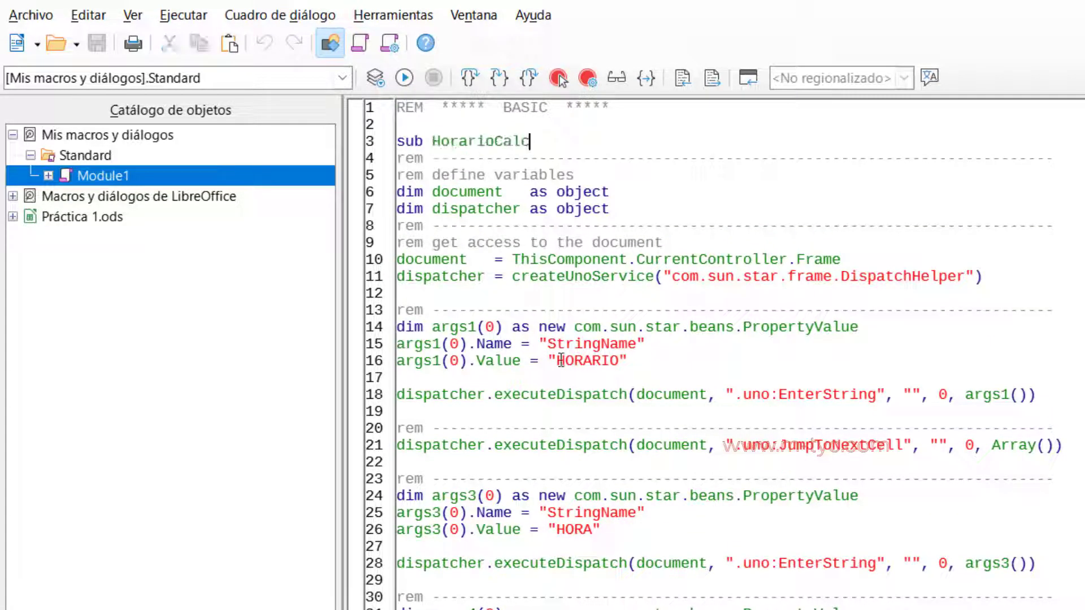
{"action": "left_click_drag", "start_coordinate": [561, 360], "coordinate": [624, 362]}
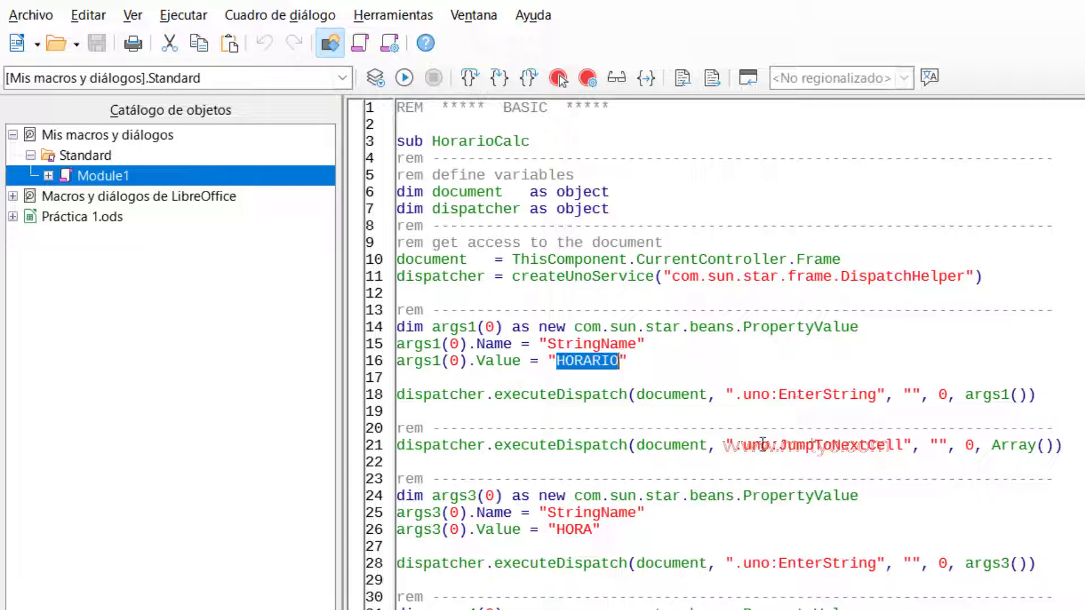
{"action": "double_click", "coordinate": [571, 530]}
Correct the MIERCOLES string in the macro code to MIÉRCOLES.
{"action": "scroll", "coordinate": [565, 508], "scroll_direction": "down", "scroll_amount": 8}
{"action": "left_click_drag", "start_coordinate": [574, 480], "coordinate": [583, 482]}
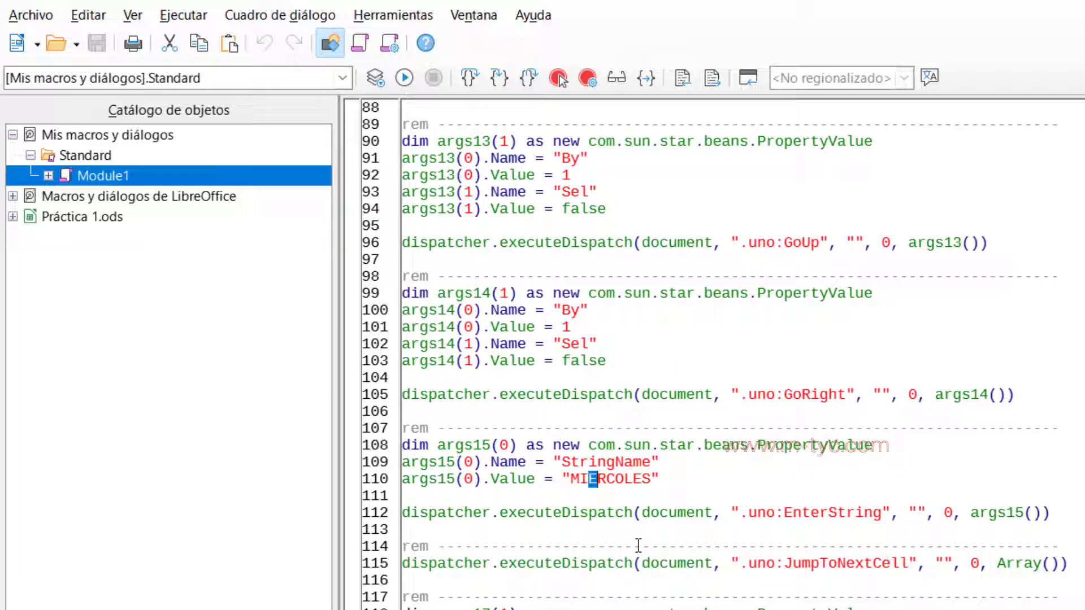
{"action": "type", "text": "É"}
Correct the SABADO string in the macro code to SÁBADO.
{"action": "scroll", "coordinate": [638, 545], "scroll_direction": "down", "scroll_amount": 20}
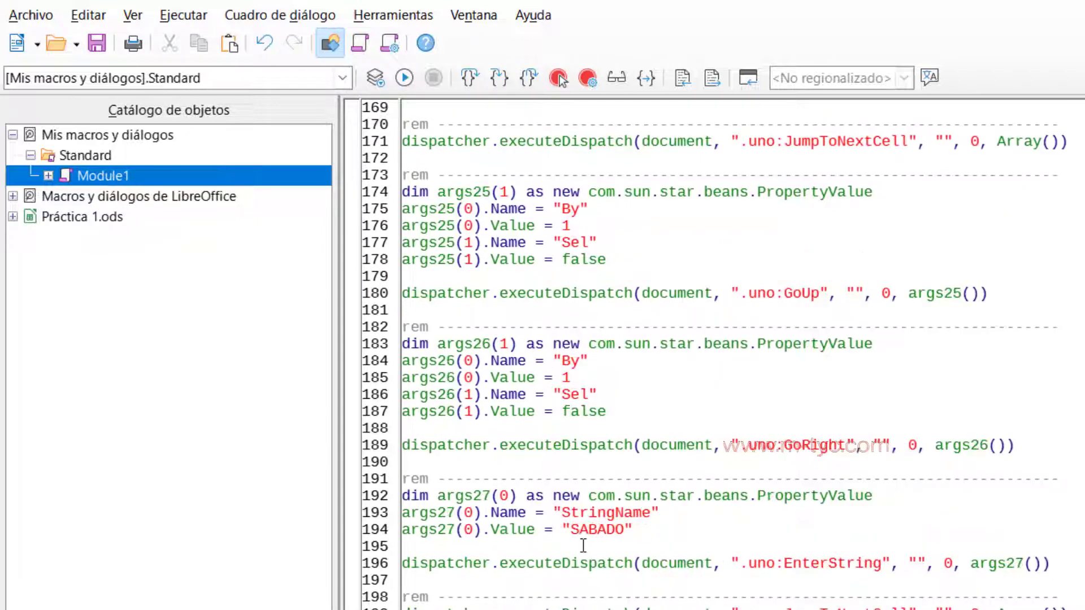
{"action": "left_click", "coordinate": [592, 537]}
{"action": "key", "text": "shift+Left"}
{"action": "type", "text": "Á"}
{"action": "scroll", "coordinate": [746, 576], "scroll_direction": "down", "scroll_amount": 20}
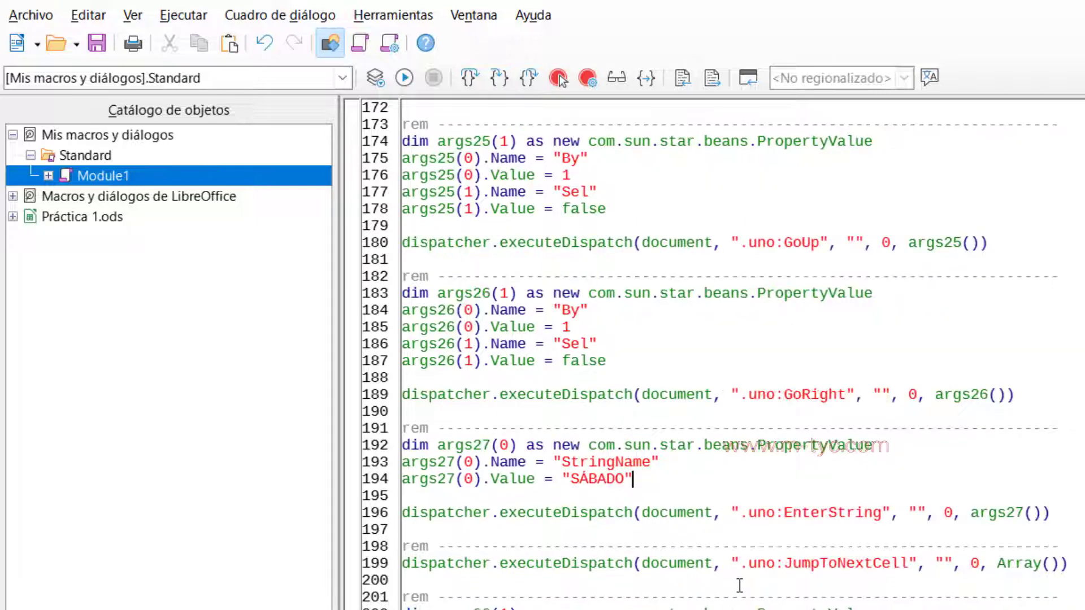
{"action": "scroll", "coordinate": [739, 585], "scroll_direction": "up", "scroll_amount": 20}
{"action": "scroll", "coordinate": [739, 585], "scroll_direction": "up", "scroll_amount": 10}
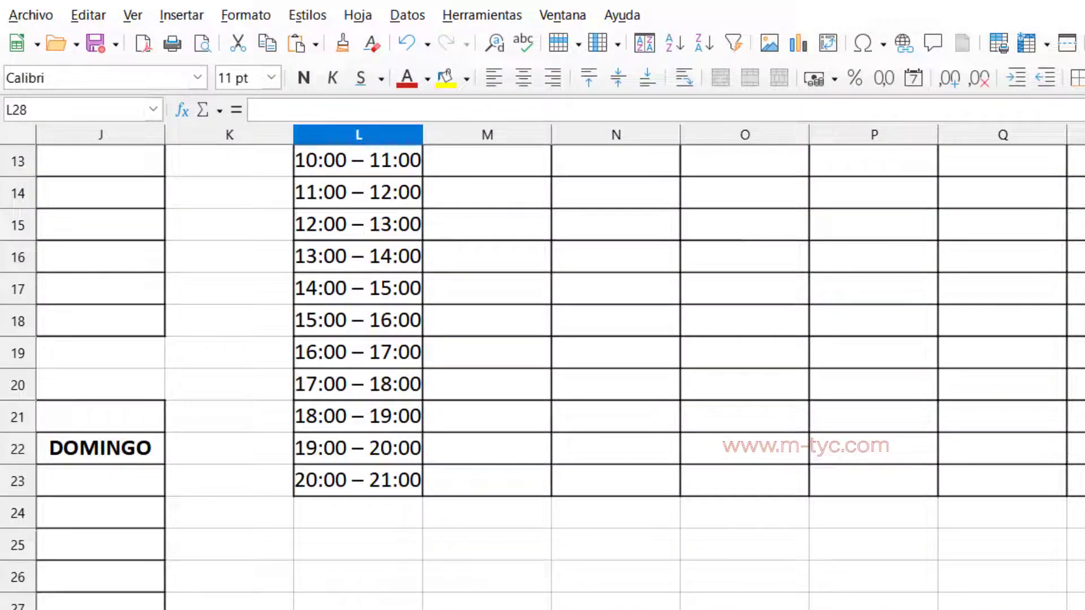
Back in the Calc sheet, run the edited HorarioCalc macro from cell L27 and slightly widen column L for the hour ranges.
{"action": "key", "text": "Right"}
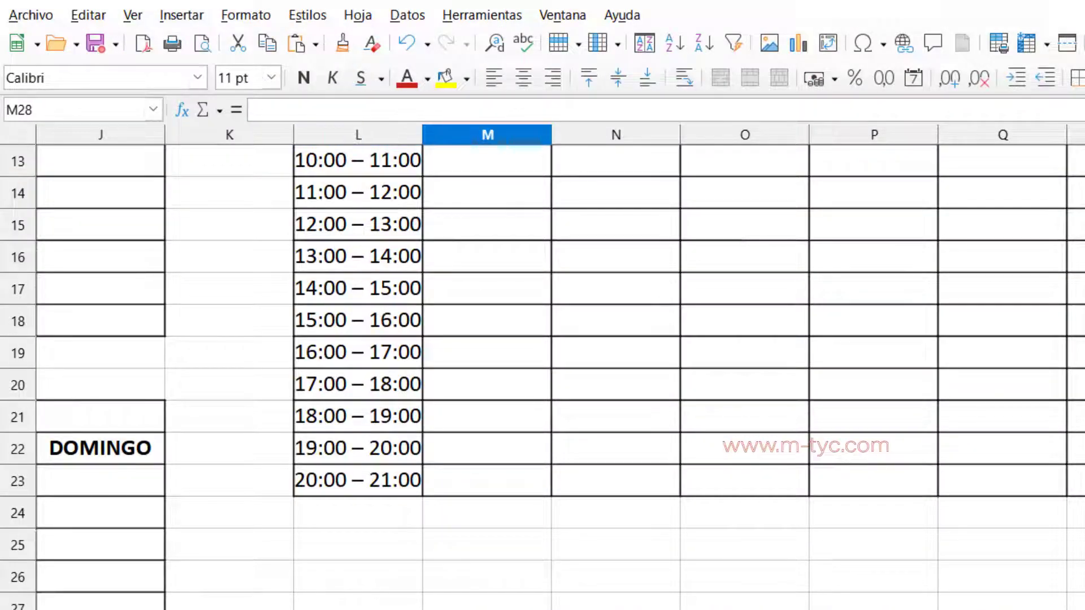
{"action": "key", "text": "Left"}
{"action": "key", "text": "Up"}
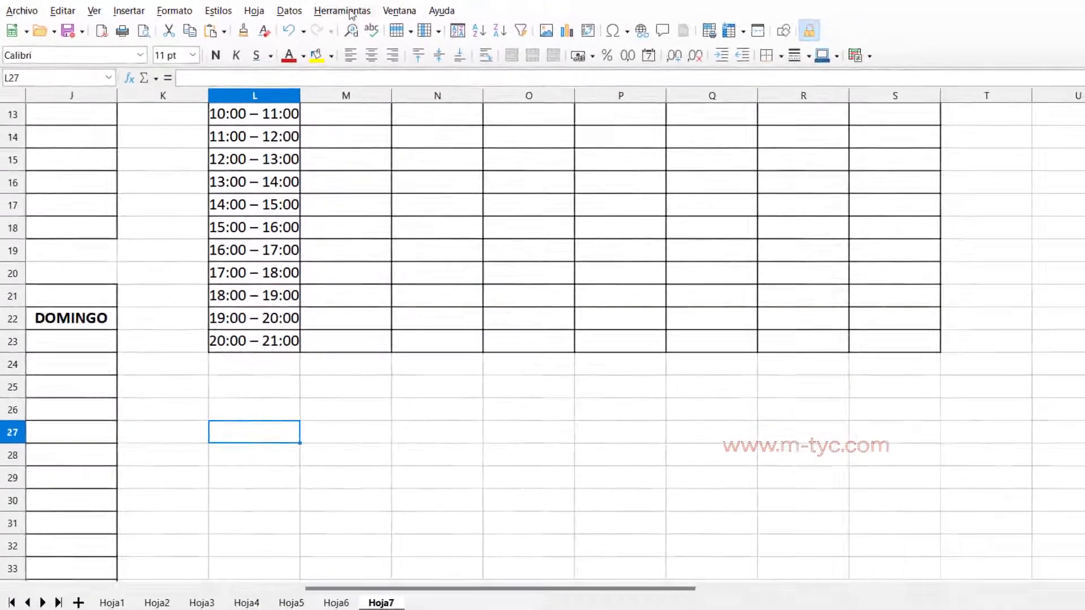
{"action": "left_click", "coordinate": [351, 14]}
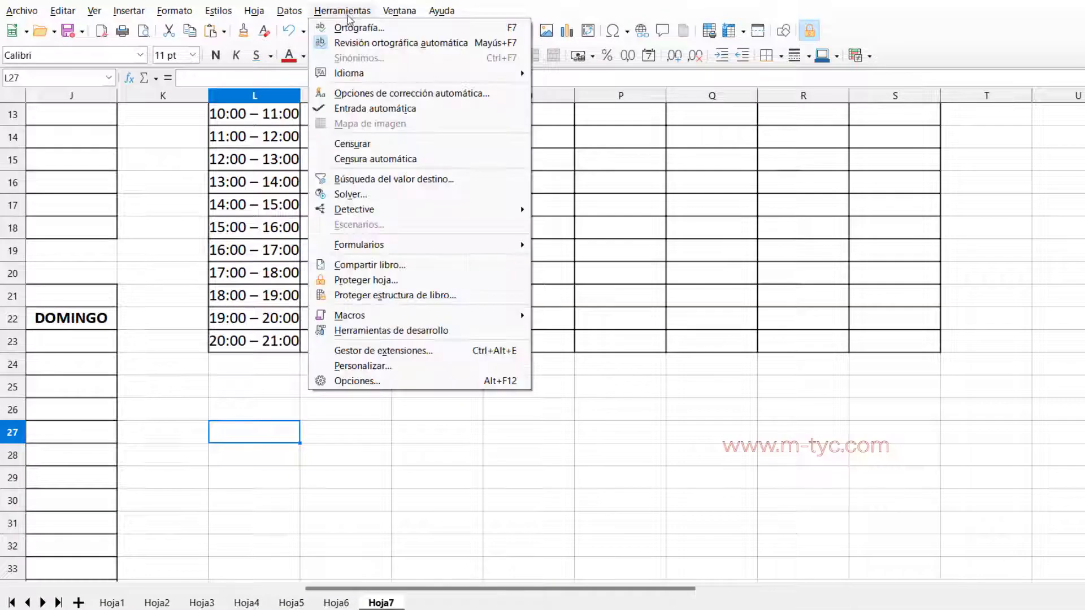
{"action": "mouse_move", "coordinate": [350, 312]}
{"action": "left_click", "coordinate": [581, 327]}
{"action": "left_click", "coordinate": [714, 463]}
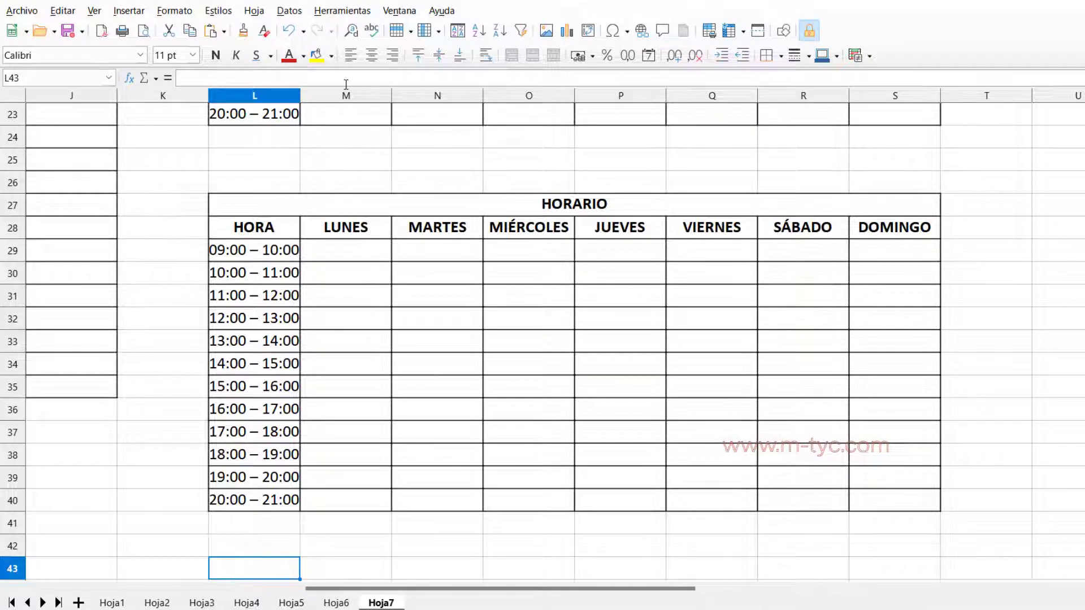
{"action": "left_click_drag", "start_coordinate": [298, 94], "coordinate": [306, 93]}
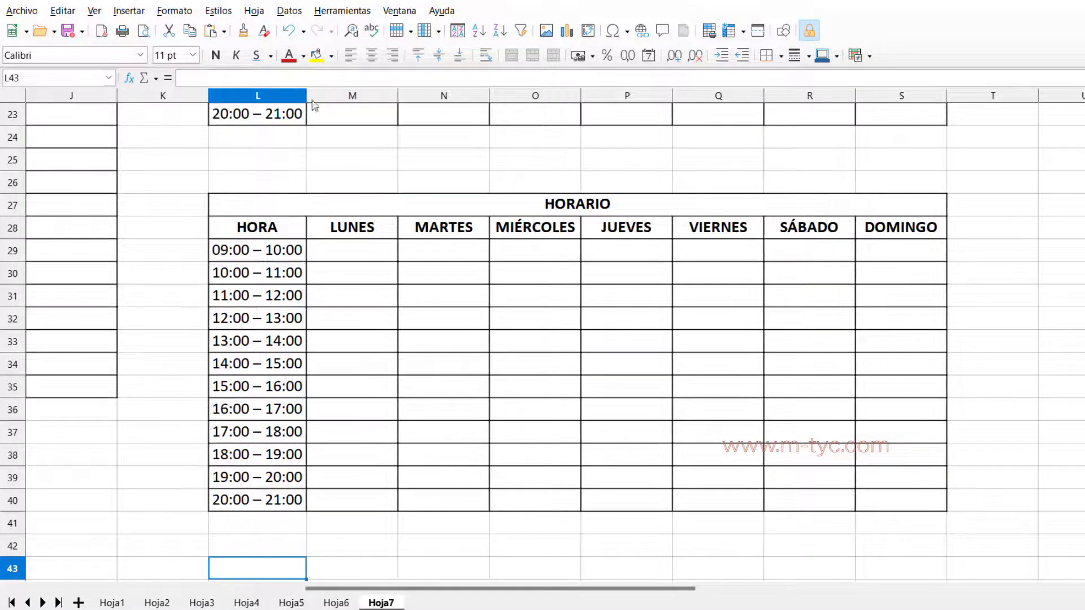
{"action": "left_click", "coordinate": [687, 433]}
Select all cells of Hoja7 and clear every timetable from the sheet.
{"action": "key", "text": "ctrl+Home"}
{"action": "left_click", "coordinate": [13, 95]}
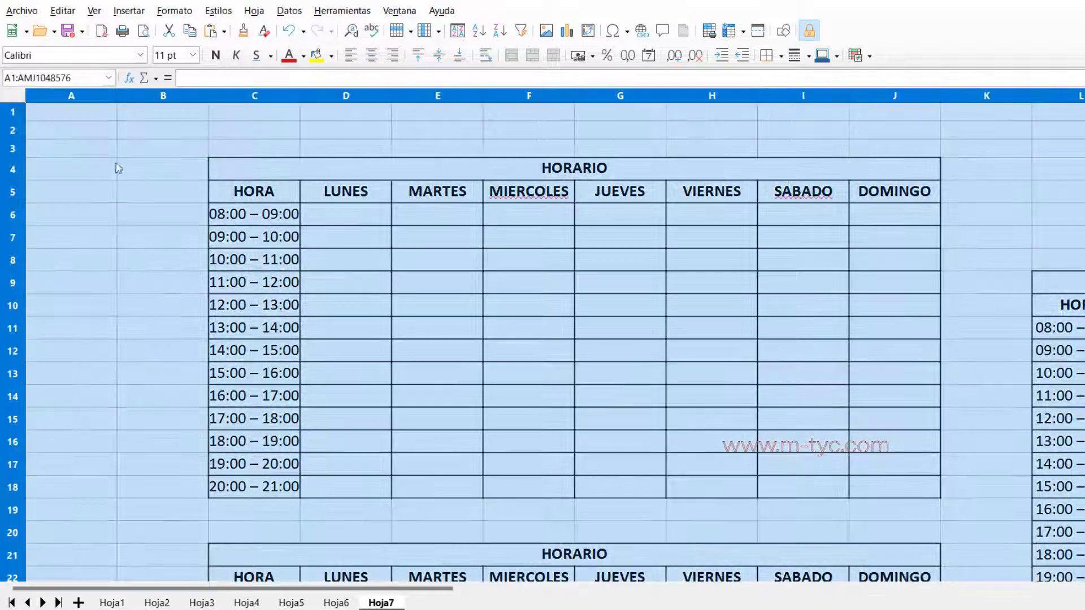
{"action": "right_click", "coordinate": [242, 210]}
{"action": "left_click", "coordinate": [345, 320]}
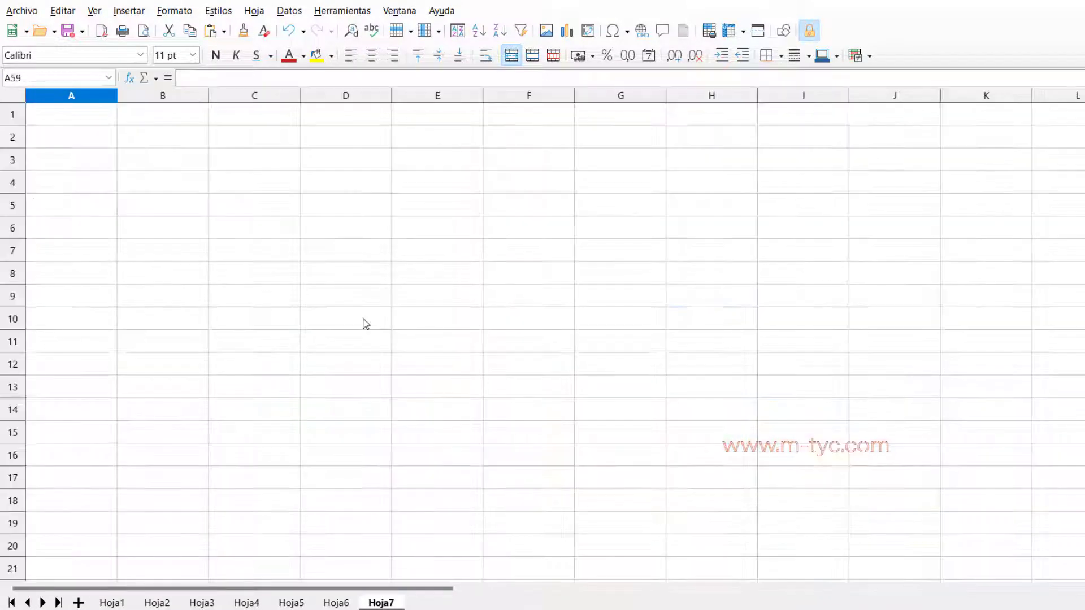
Select cell C5, insert the picture Boton play.png, and place it at reduced size across the column J–K border in rows 2–3.
{"action": "left_click", "coordinate": [274, 266]}
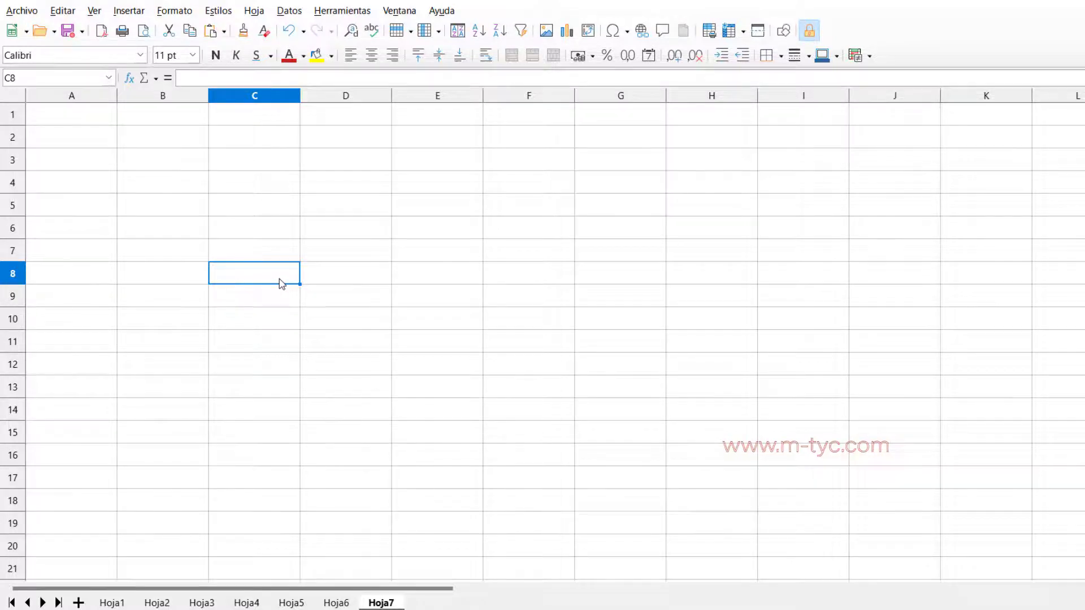
{"action": "key", "text": "Up"}
{"action": "key", "text": "Up"}
{"action": "key", "text": "Up"}
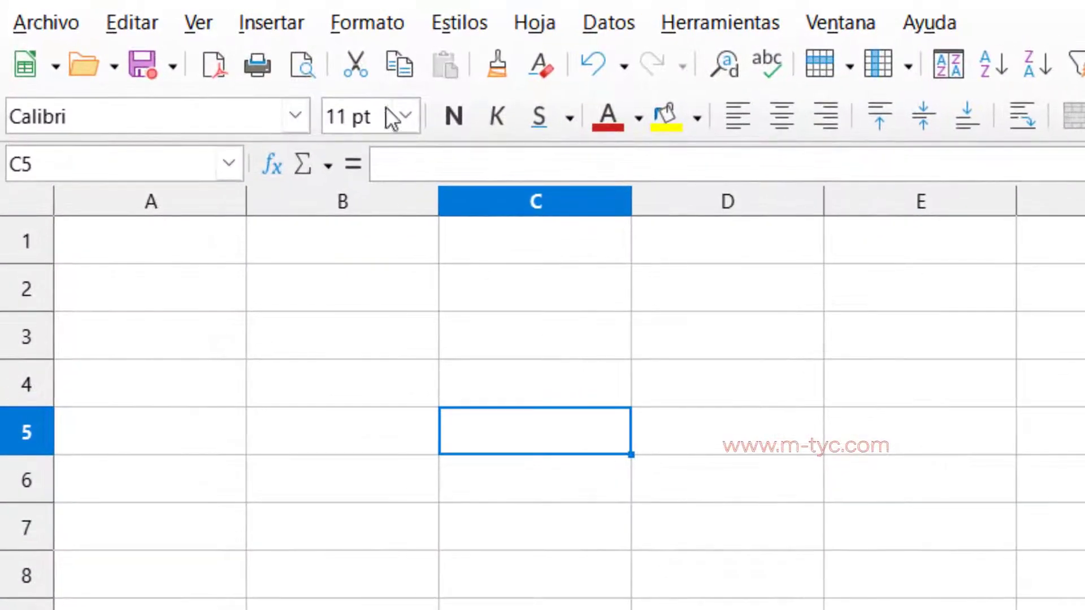
{"action": "left_click", "coordinate": [278, 28]}
{"action": "left_click", "coordinate": [335, 55]}
{"action": "left_click", "coordinate": [291, 500]}
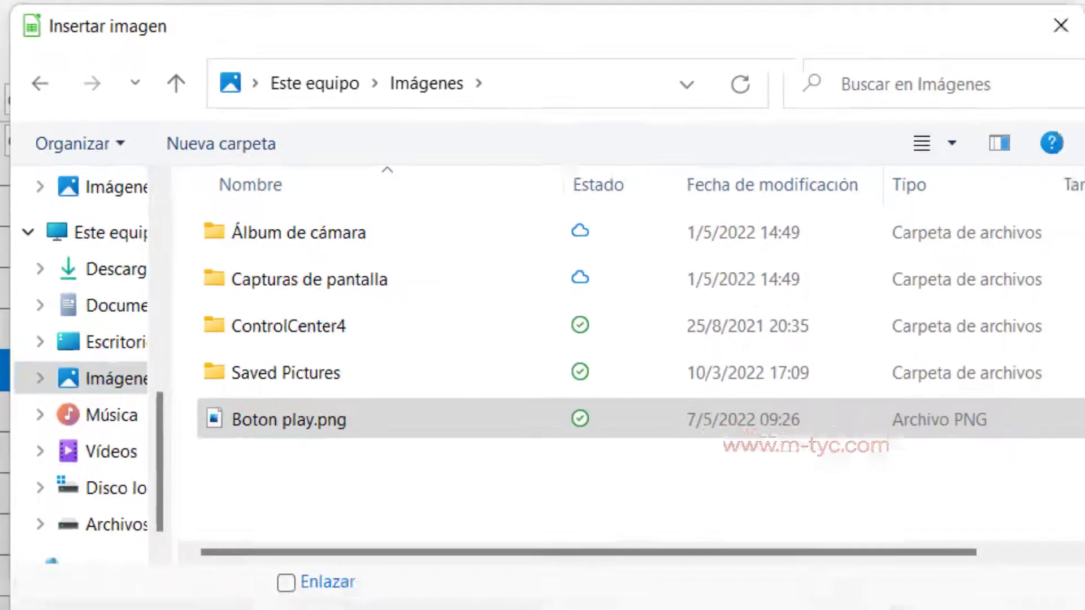
{"action": "double_click", "coordinate": [290, 500]}
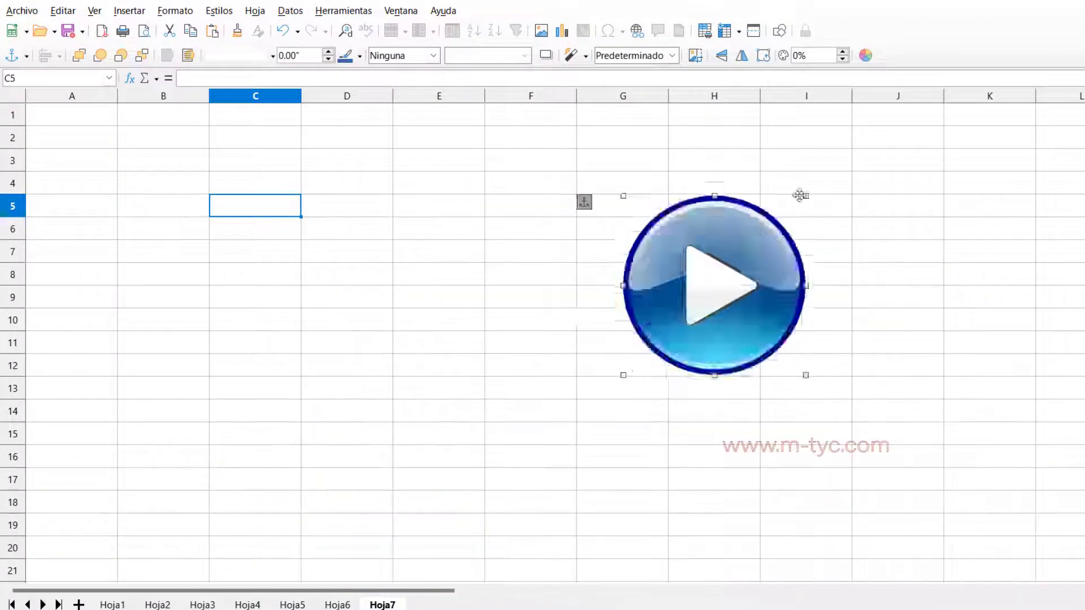
{"action": "left_click_drag", "start_coordinate": [992, 150], "coordinate": [949, 150]}
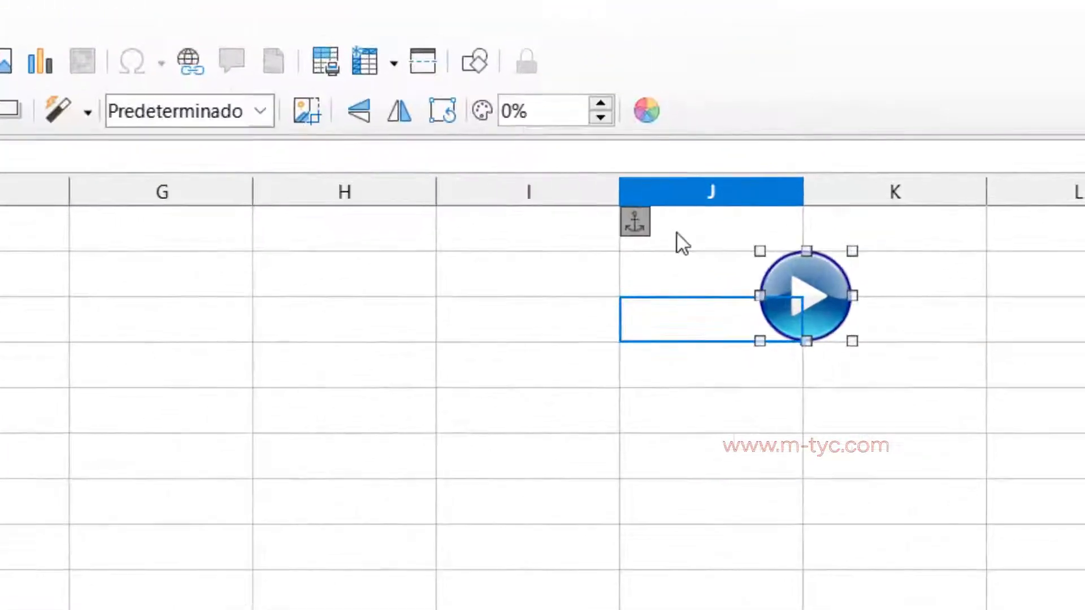
Assign the HorarioCalc macro from Module1 of the Standard library in Mis macros to the play button picture.
{"action": "right_click", "coordinate": [782, 347]}
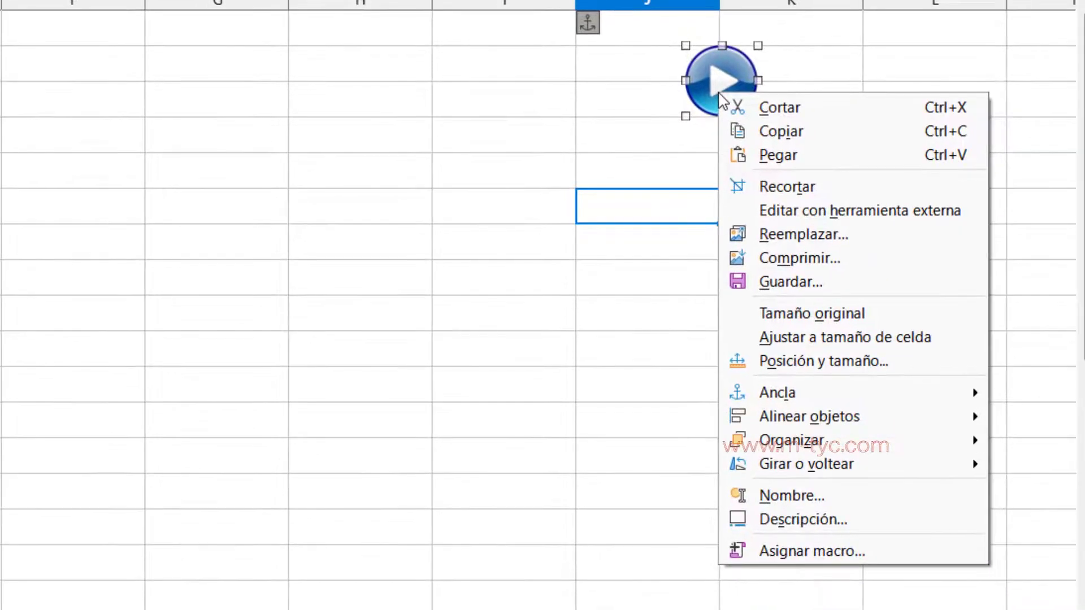
{"action": "left_click", "coordinate": [891, 558]}
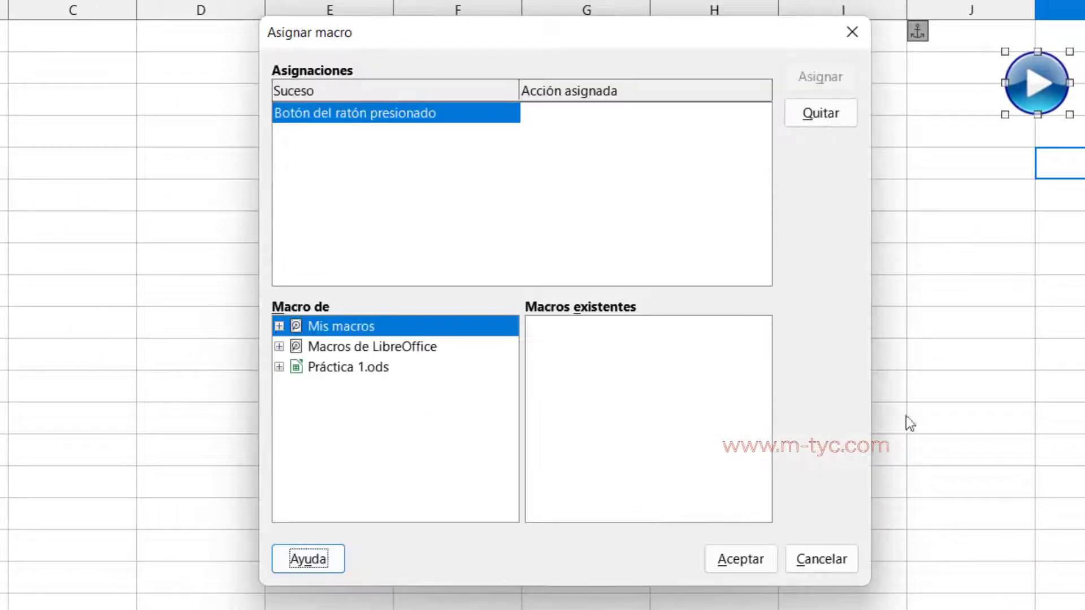
{"action": "left_click", "coordinate": [278, 327]}
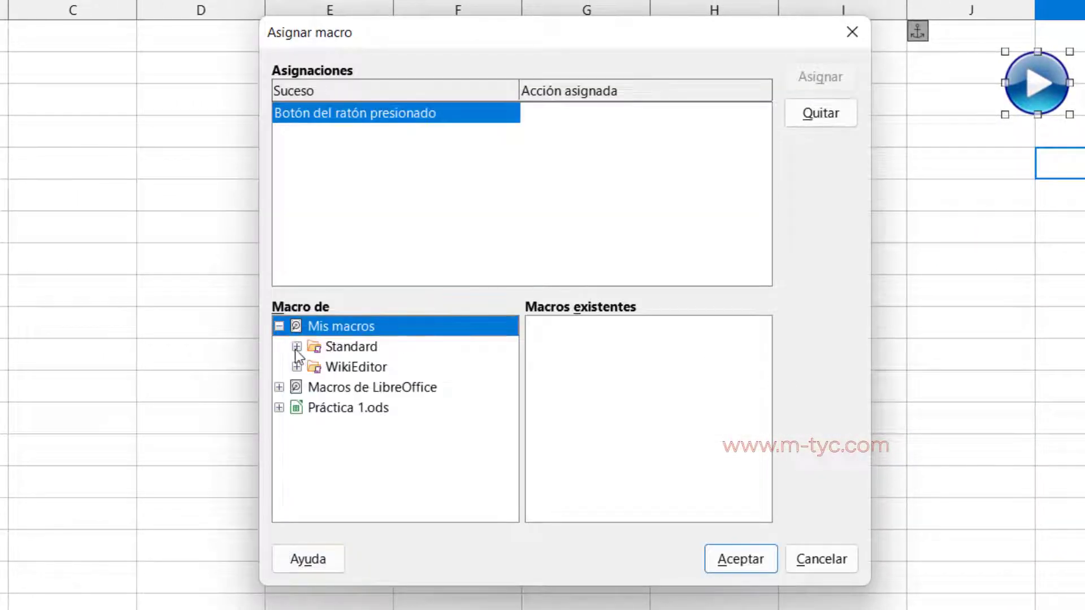
{"action": "left_click", "coordinate": [296, 346]}
{"action": "left_click", "coordinate": [383, 368]}
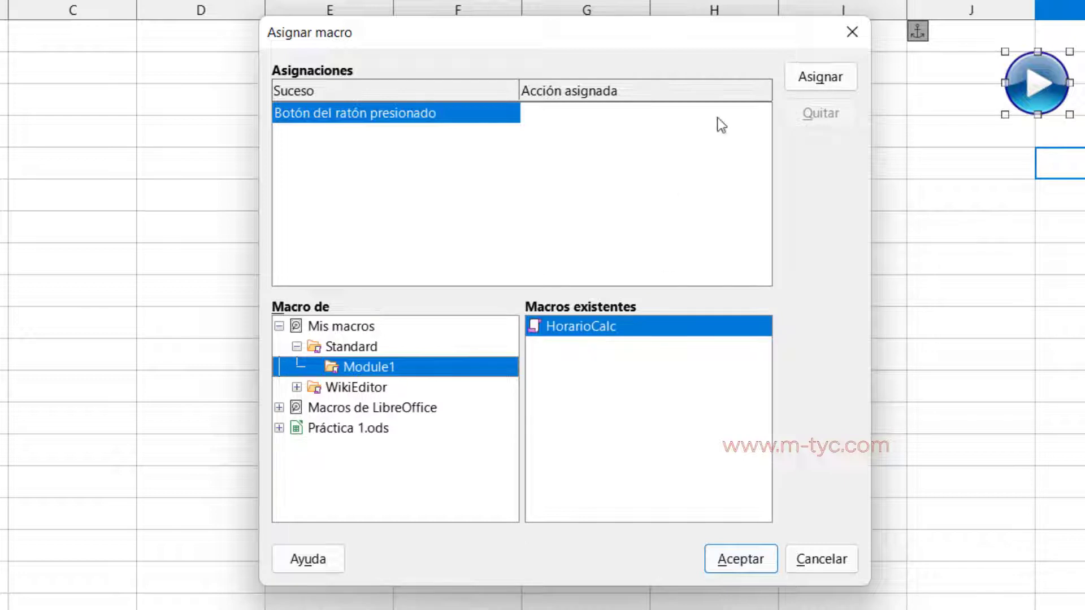
{"action": "left_click", "coordinate": [815, 76]}
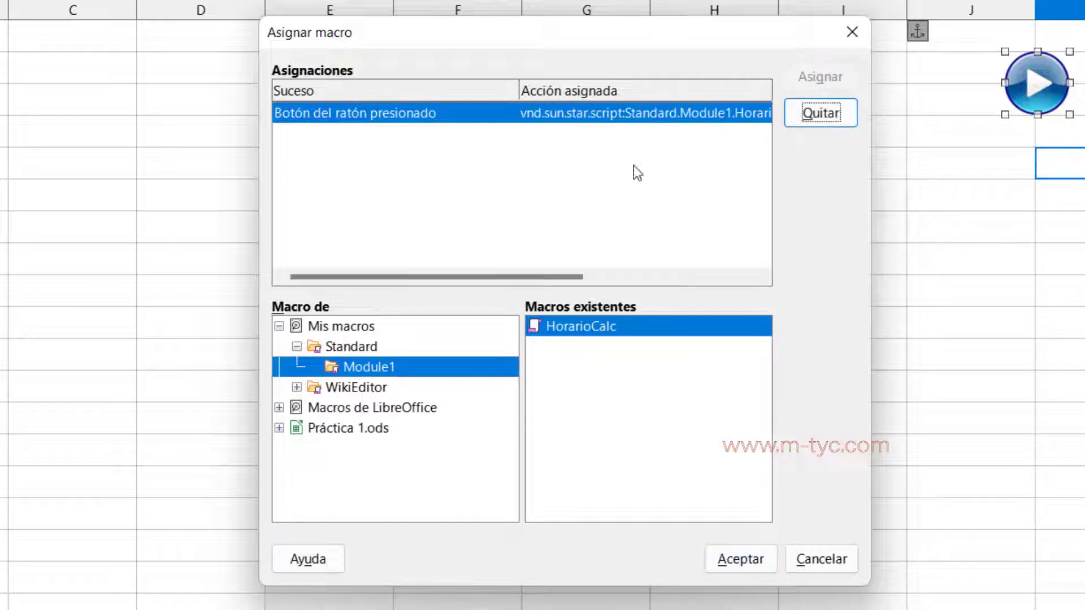
{"action": "left_click", "coordinate": [761, 558]}
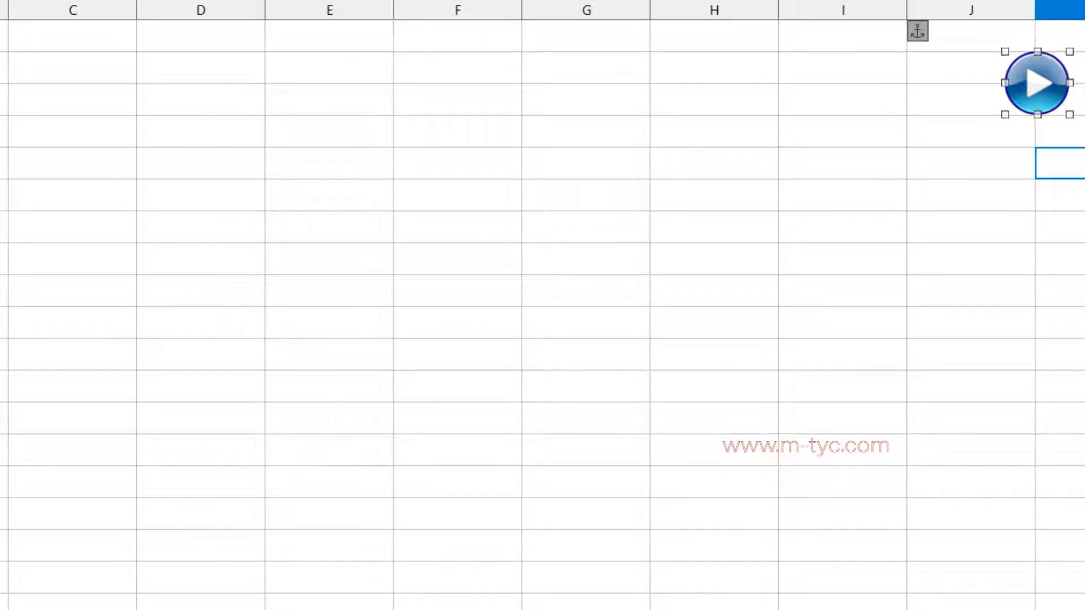
Deselect the play button picture, then run its HorarioCalc macro with cell C4 as the starting cell.
{"action": "left_click", "coordinate": [1029, 226]}
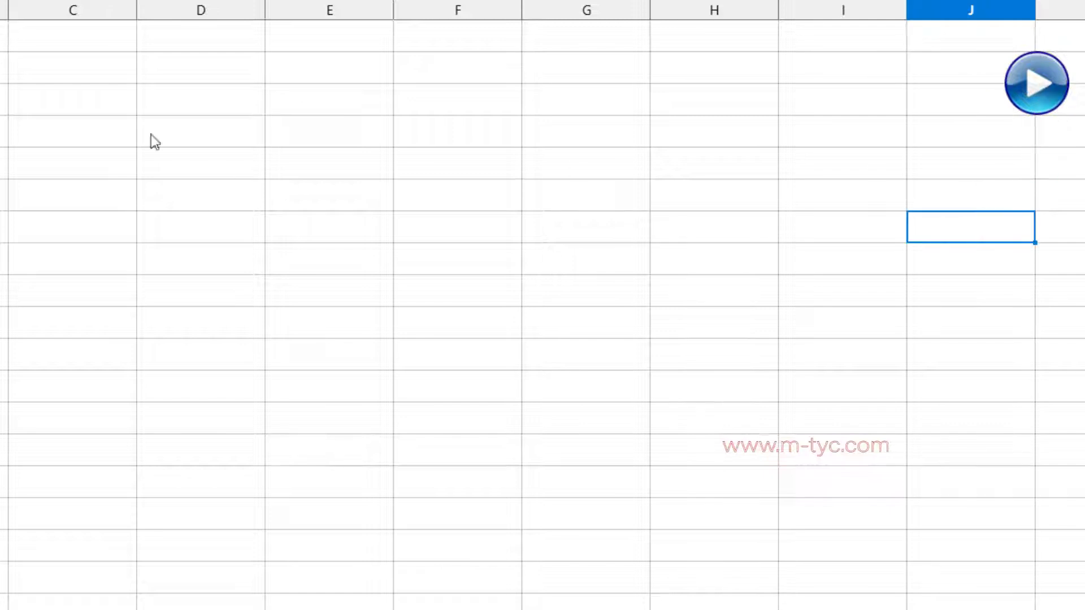
{"action": "left_click", "coordinate": [129, 133]}
{"action": "left_click", "coordinate": [1047, 99]}
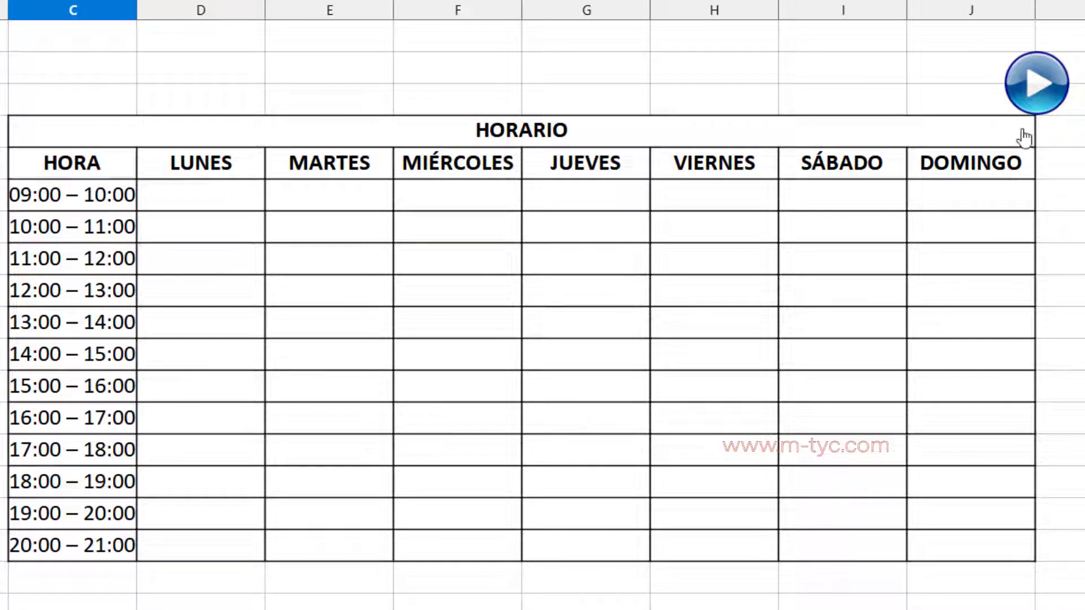
{"action": "scroll", "coordinate": [988, 259], "scroll_direction": "down", "scroll_amount": 1}
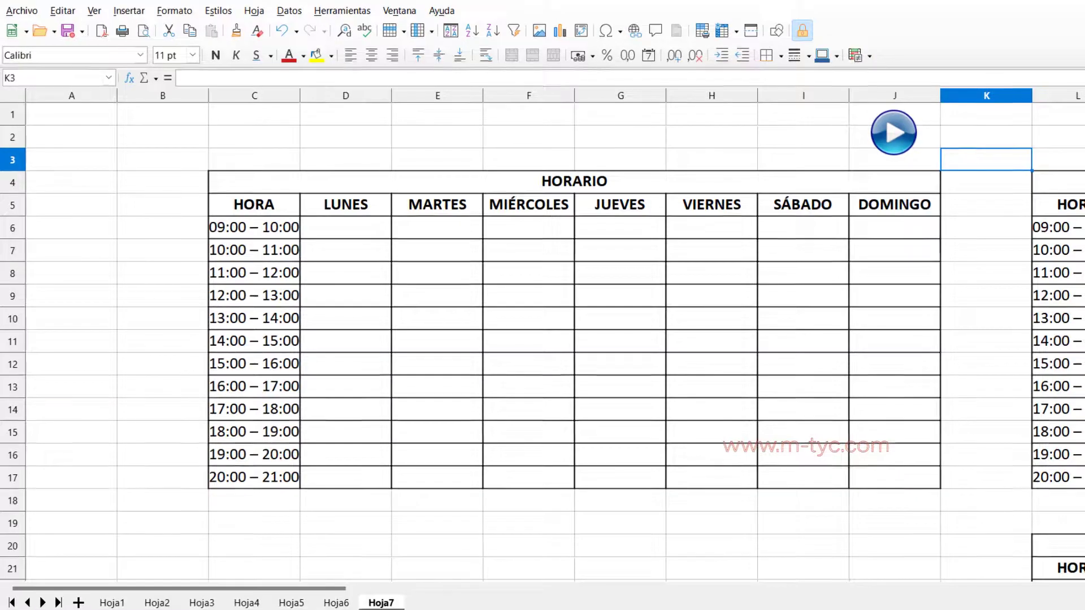
Delete the timetable rows of Hoja7 from row 4 downward, keeping the rows with the play button.
{"action": "left_click_drag", "start_coordinate": [12, 182], "coordinate": [13, 500]}
{"action": "right_click", "coordinate": [17, 198]}
{"action": "left_click", "coordinate": [133, 288]}
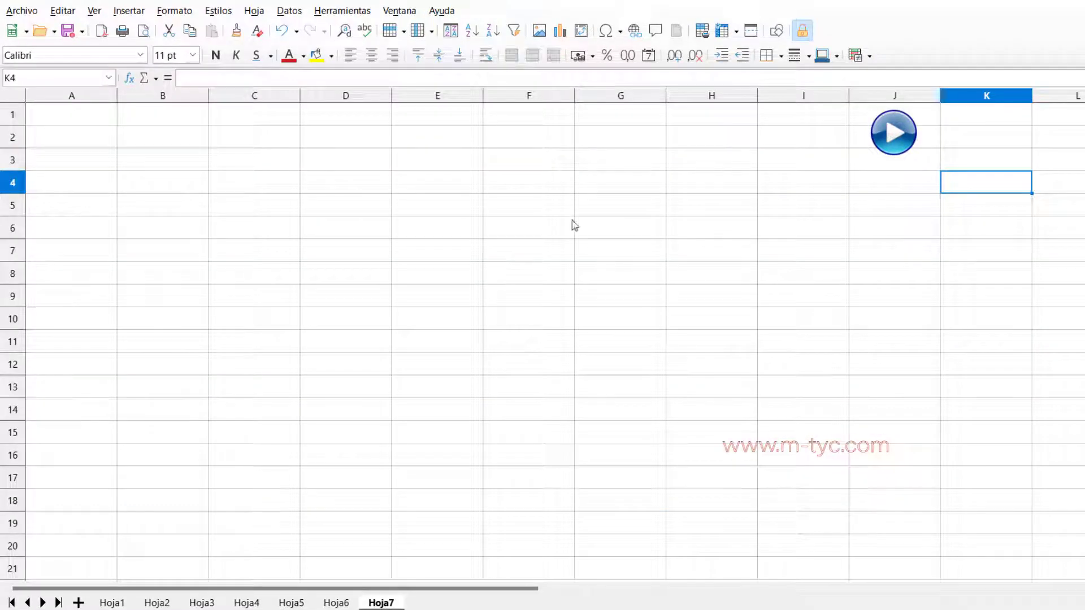
Generate a new timetable starting at cell B4 by running the macro from the play button picture.
{"action": "left_click", "coordinate": [215, 203]}
{"action": "left_click", "coordinate": [164, 182]}
{"action": "left_click", "coordinate": [884, 146]}
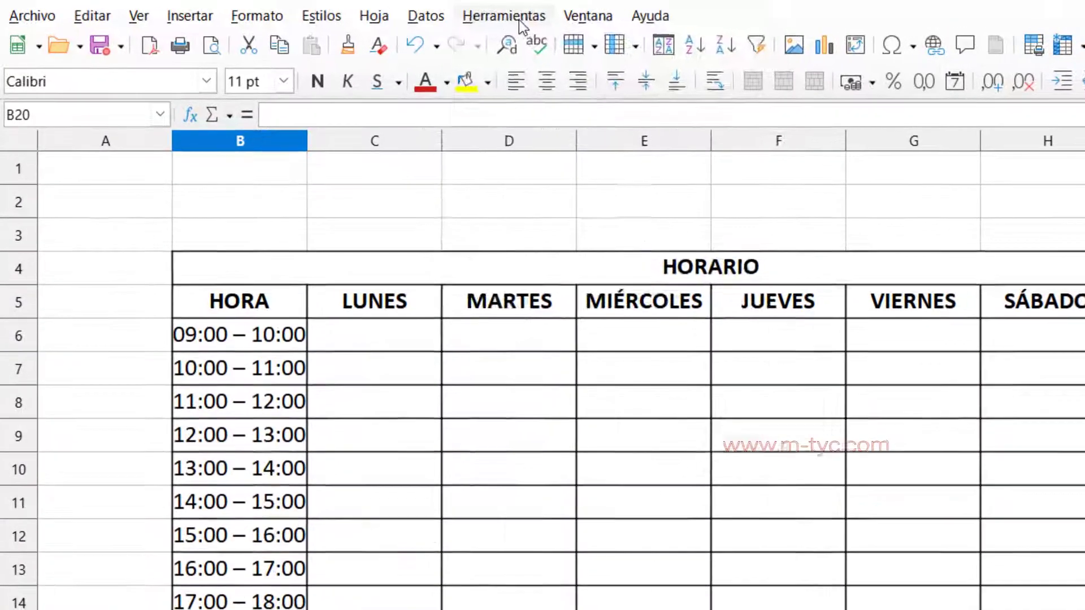
Open the macro code for editing and export Module1 as BASIC file "Creación de horarios Calc" in the desktop folder Subir archivos a redes sociales.
{"action": "left_click", "coordinate": [342, 10]}
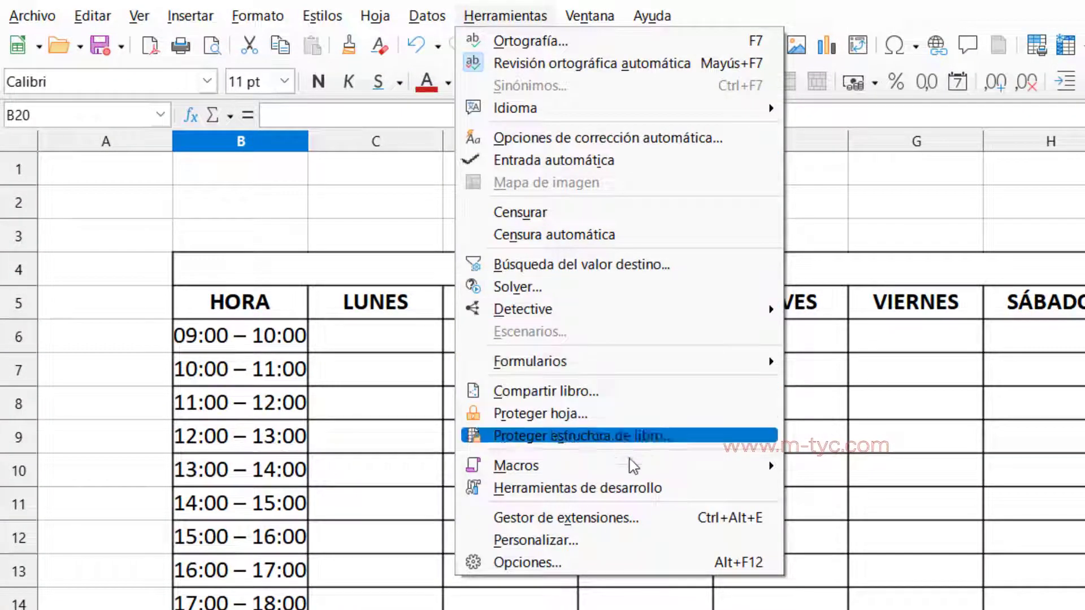
{"action": "mouse_move", "coordinate": [633, 467]}
{"action": "left_click", "coordinate": [891, 510]}
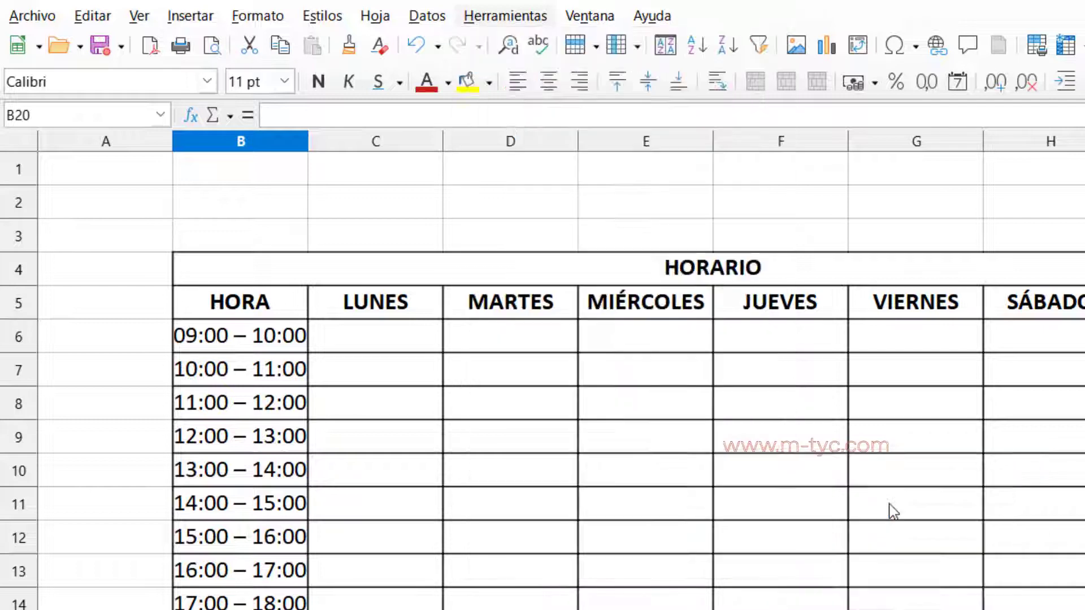
{"action": "left_click", "coordinate": [34, 15]}
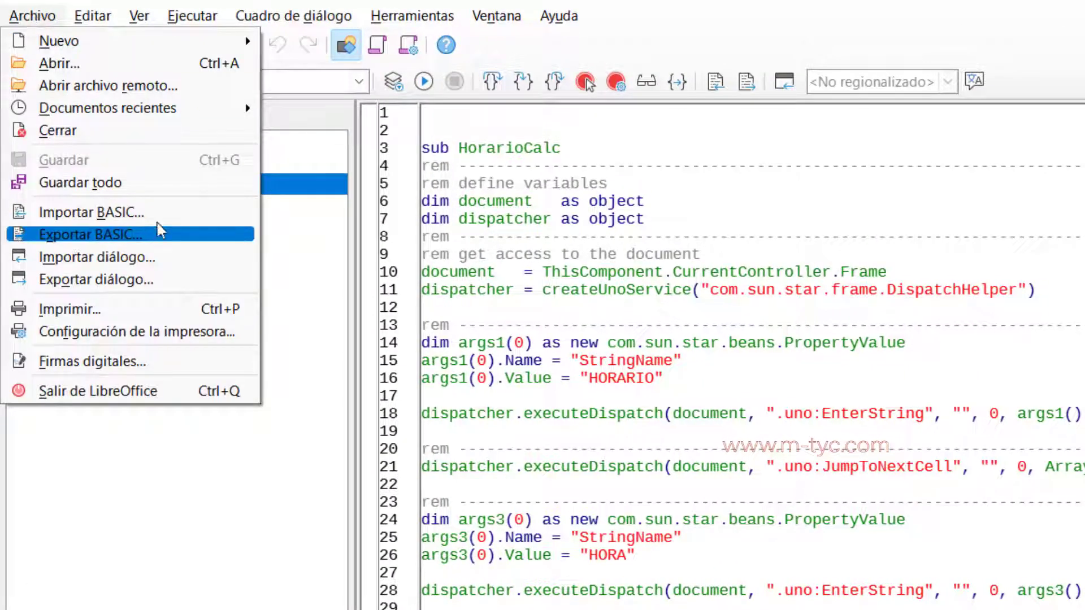
{"action": "left_click", "coordinate": [125, 232]}
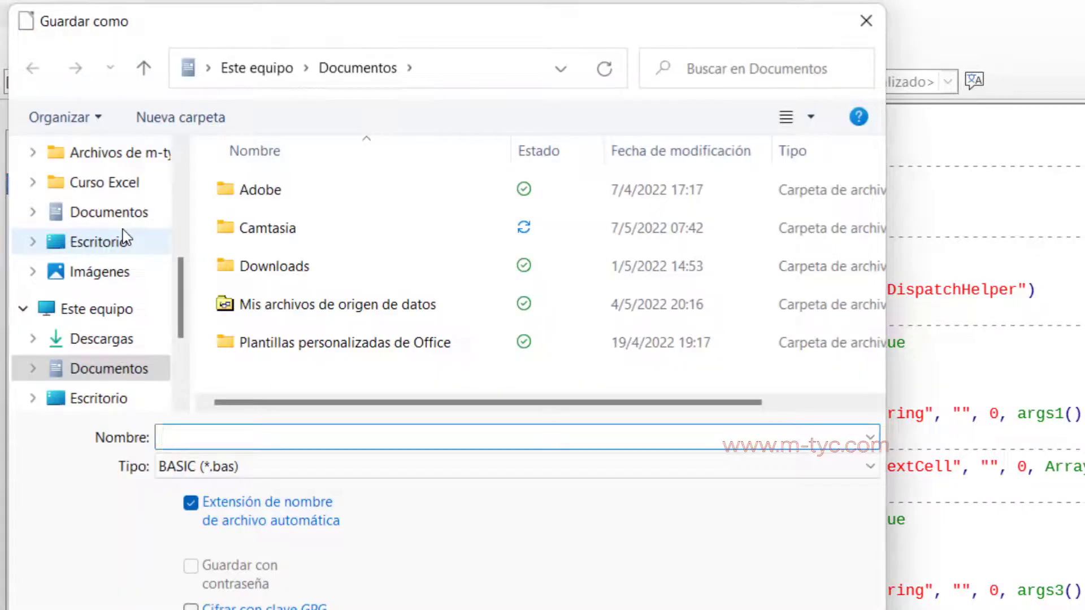
{"action": "left_click", "coordinate": [123, 241]}
{"action": "left_click", "coordinate": [291, 438]}
{"action": "type", "text": "Creación de horarios Calc"}
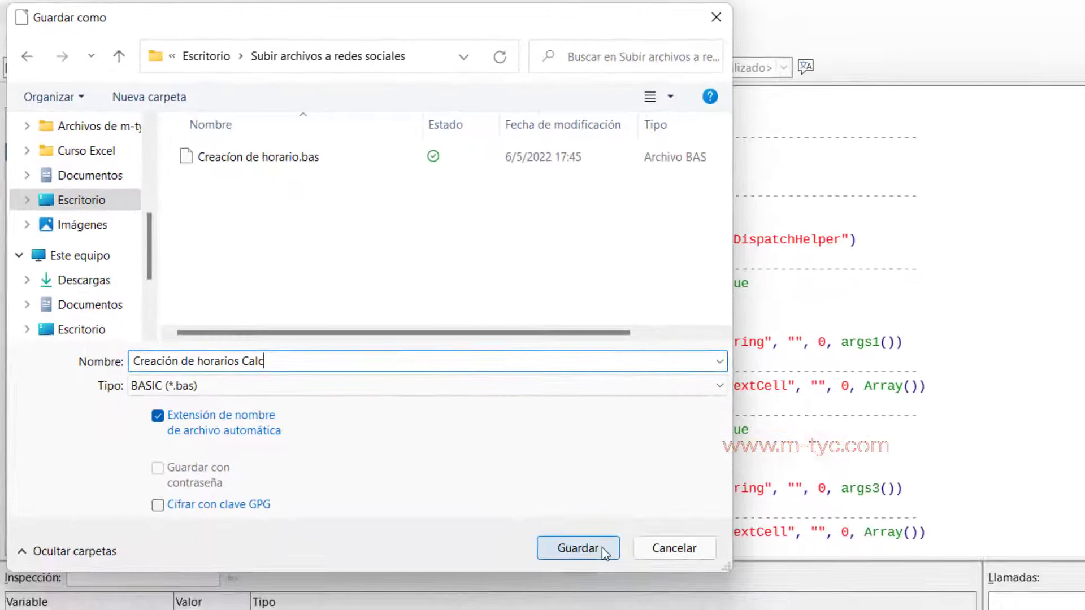
{"action": "left_click", "coordinate": [602, 547]}
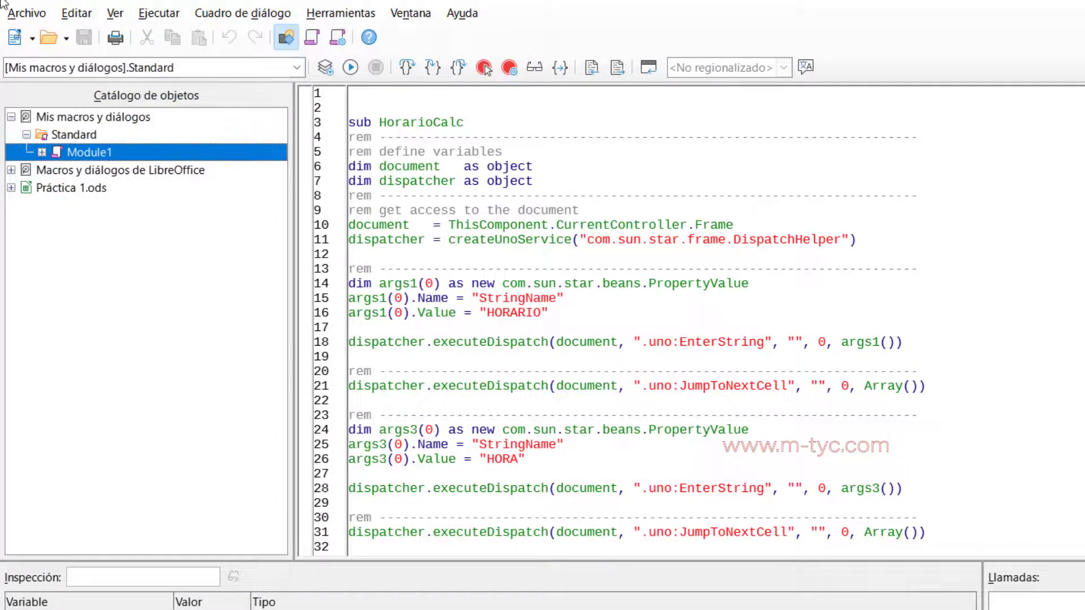
Import the BASIC file Creación de horarios Calc.bas from the desktop folder Subir archivos a redes sociales into the macro editor.
{"action": "left_click", "coordinate": [26, 13]}
{"action": "left_click", "coordinate": [79, 214]}
{"action": "left_click", "coordinate": [68, 230]}
{"action": "double_click", "coordinate": [317, 251]}
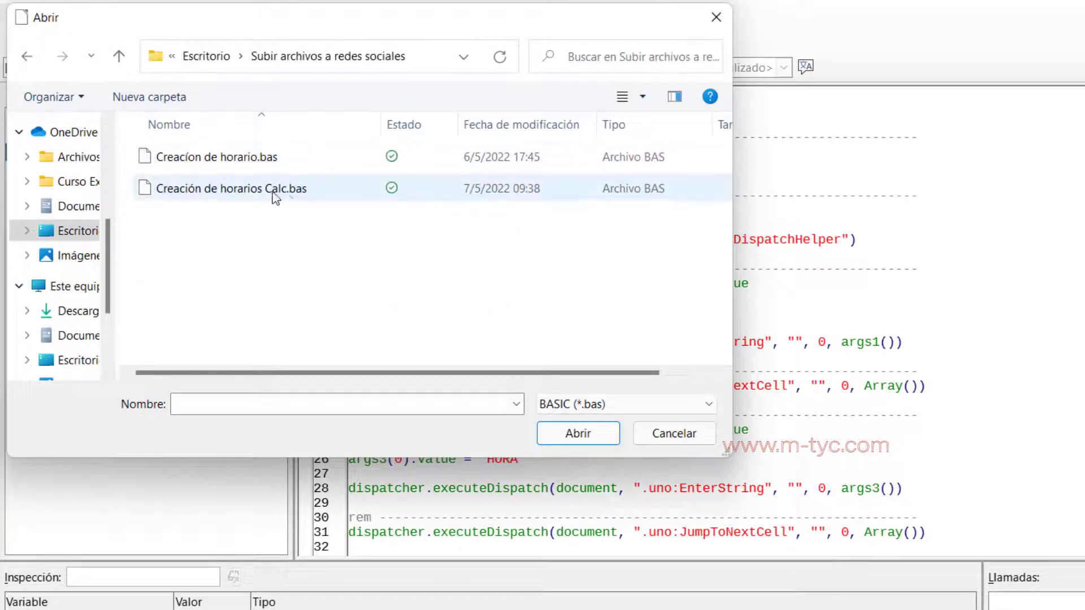
{"action": "left_click", "coordinate": [275, 189]}
{"action": "left_click", "coordinate": [578, 434]}
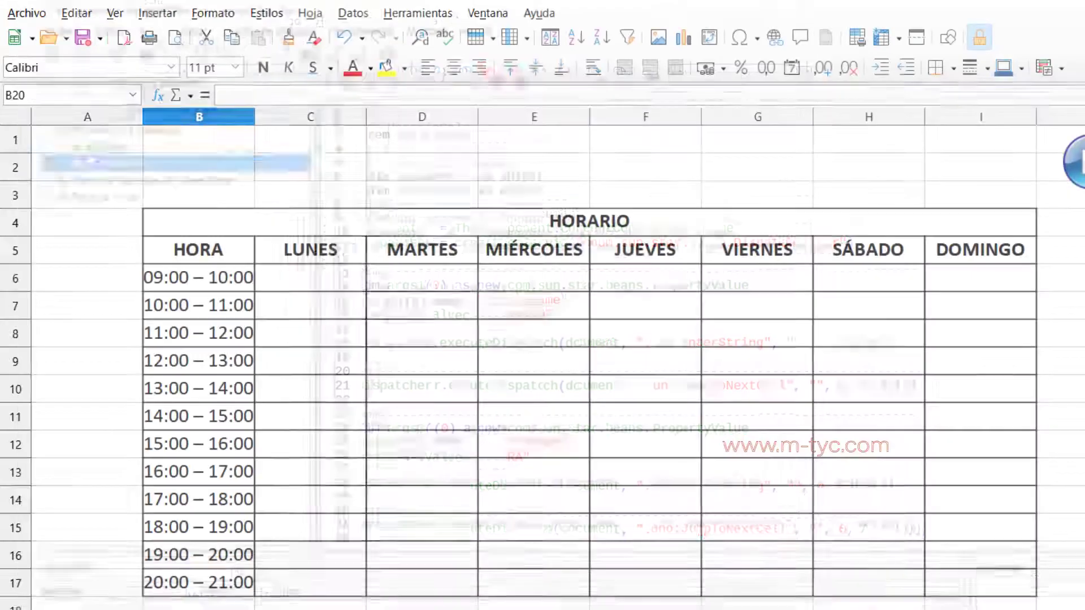